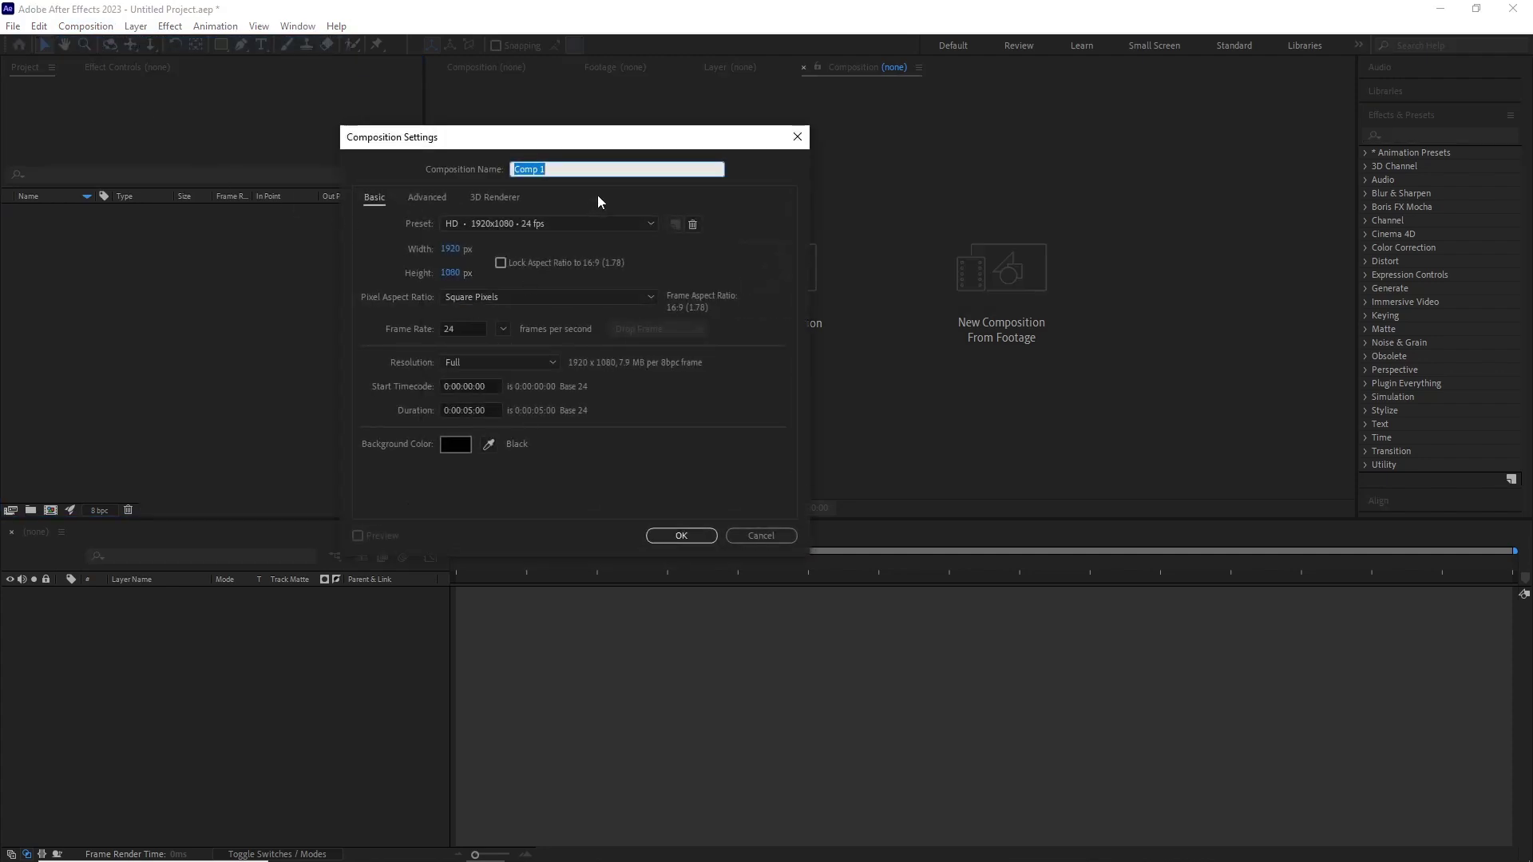
Create the MAP composition and add a white solid named 'String'.
{"action": "type", "text": "MAP"}
{"action": "key", "text": "Return"}
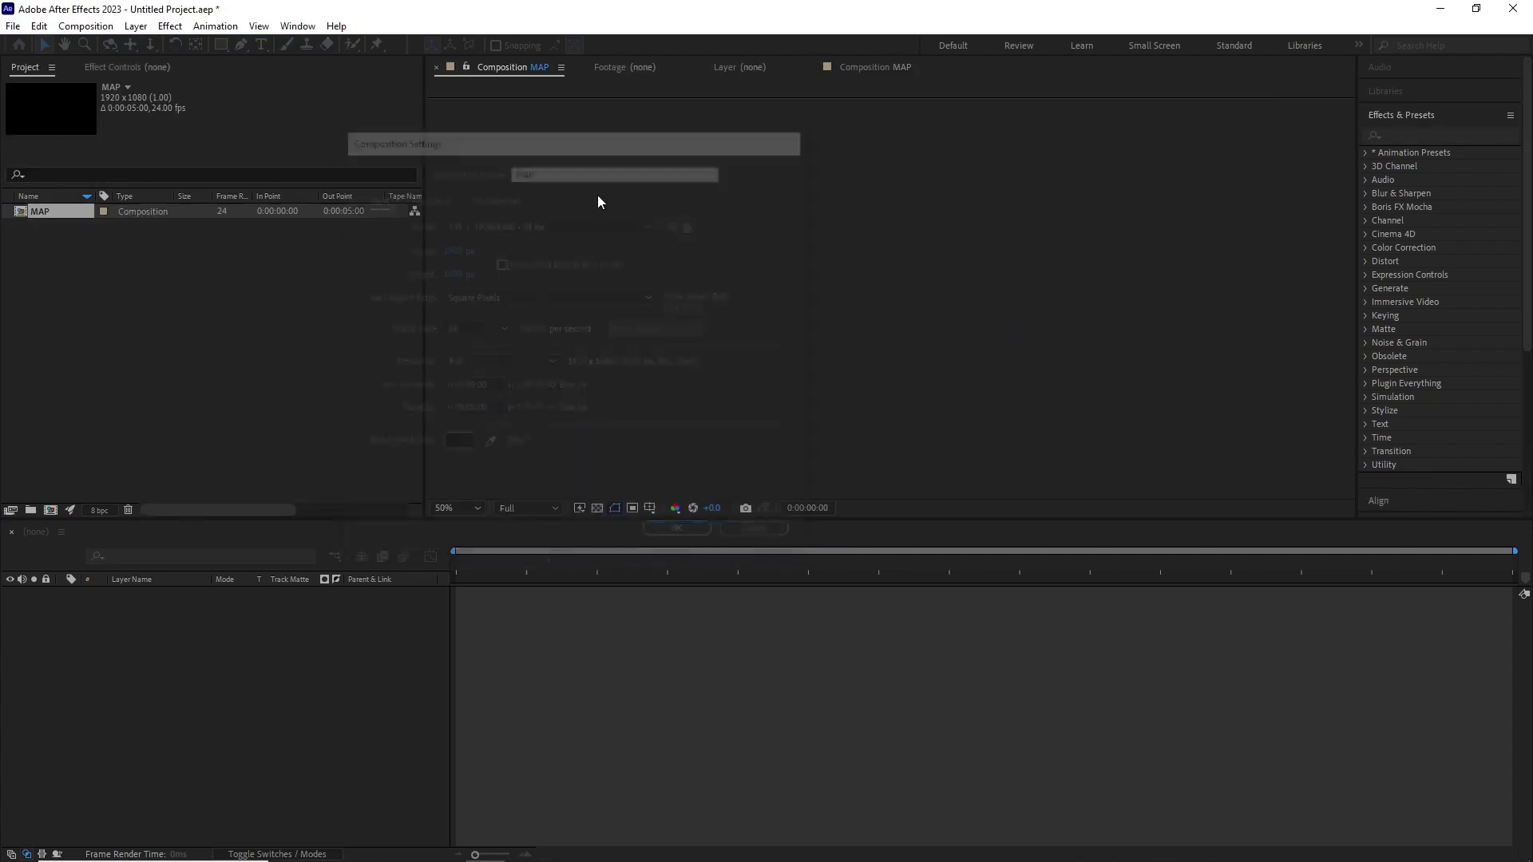
{"action": "left_click", "coordinate": [136, 25]}
{"action": "mouse_move", "coordinate": [197, 48]}
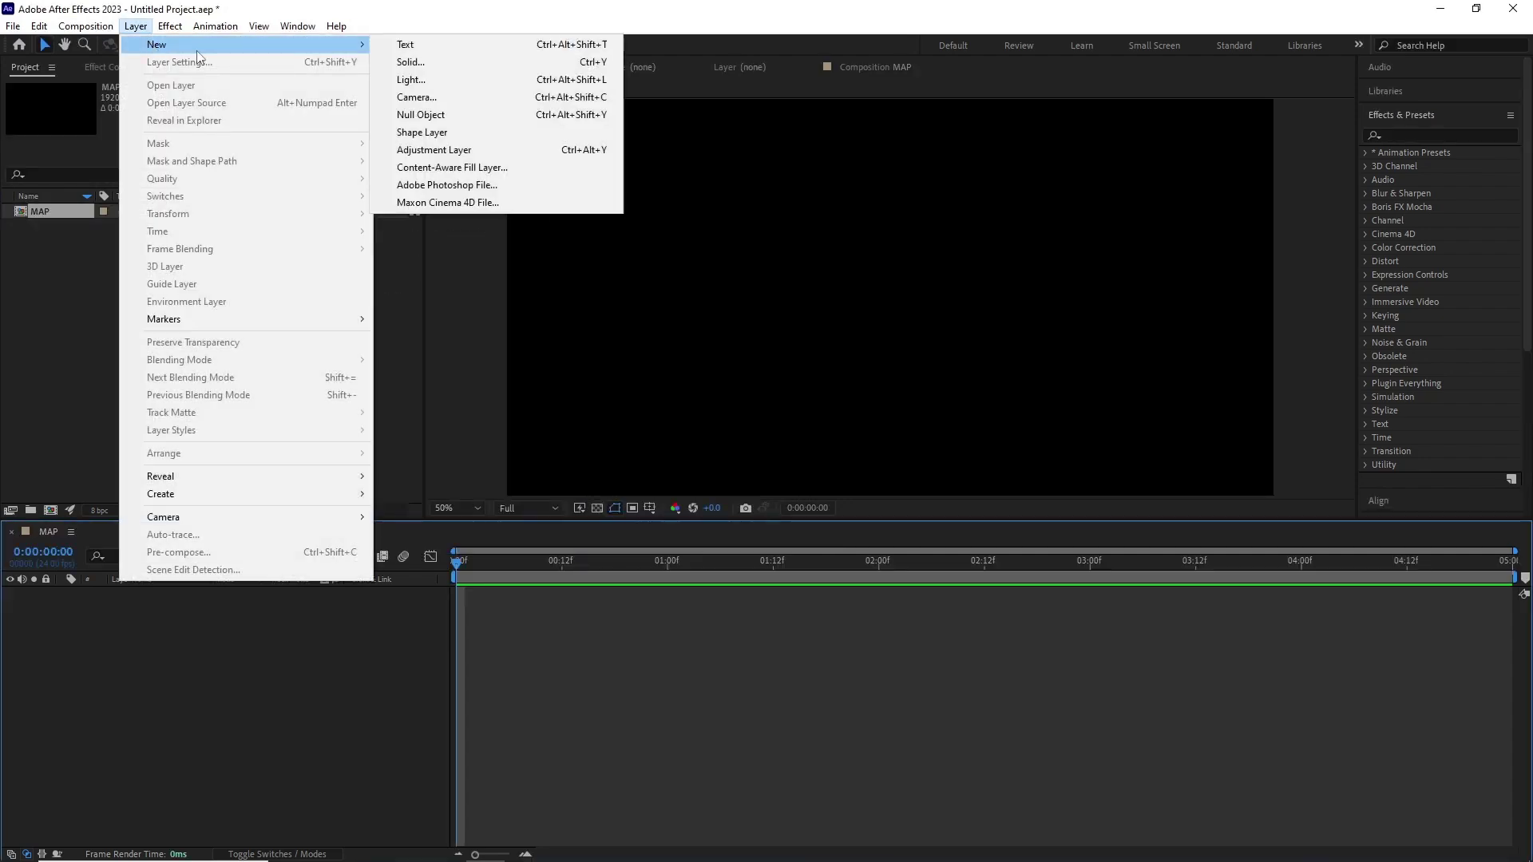
{"action": "left_click", "coordinate": [488, 62]}
{"action": "type", "text": "String"}
{"action": "left_click", "coordinate": [378, 447]}
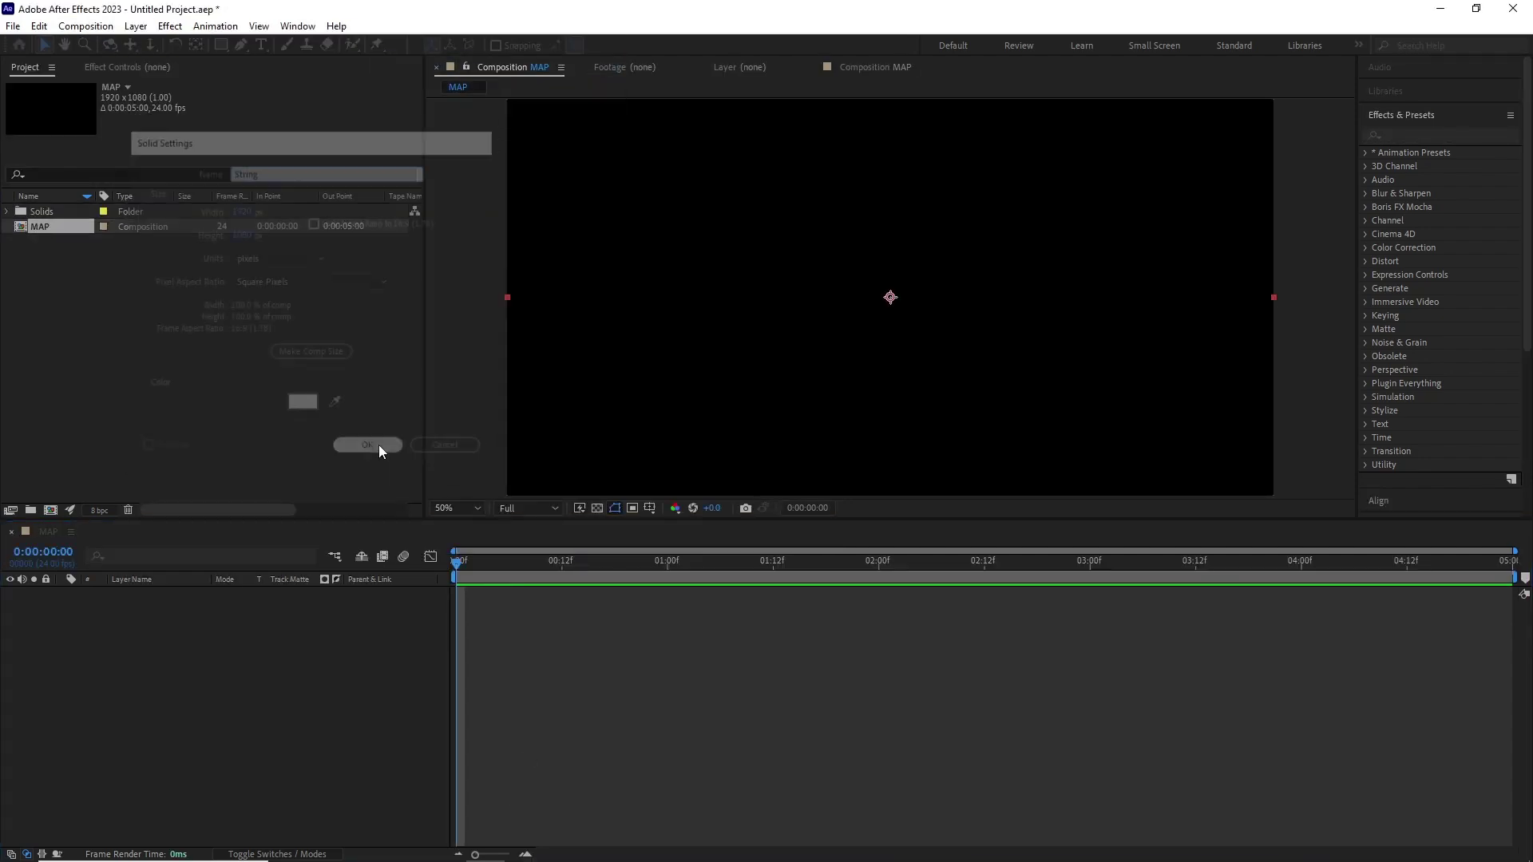
Apply Linear Wipe to the String solid with Transition Completion at 100%.
{"action": "left_click", "coordinate": [170, 29]}
{"action": "mouse_move", "coordinate": [351, 473]}
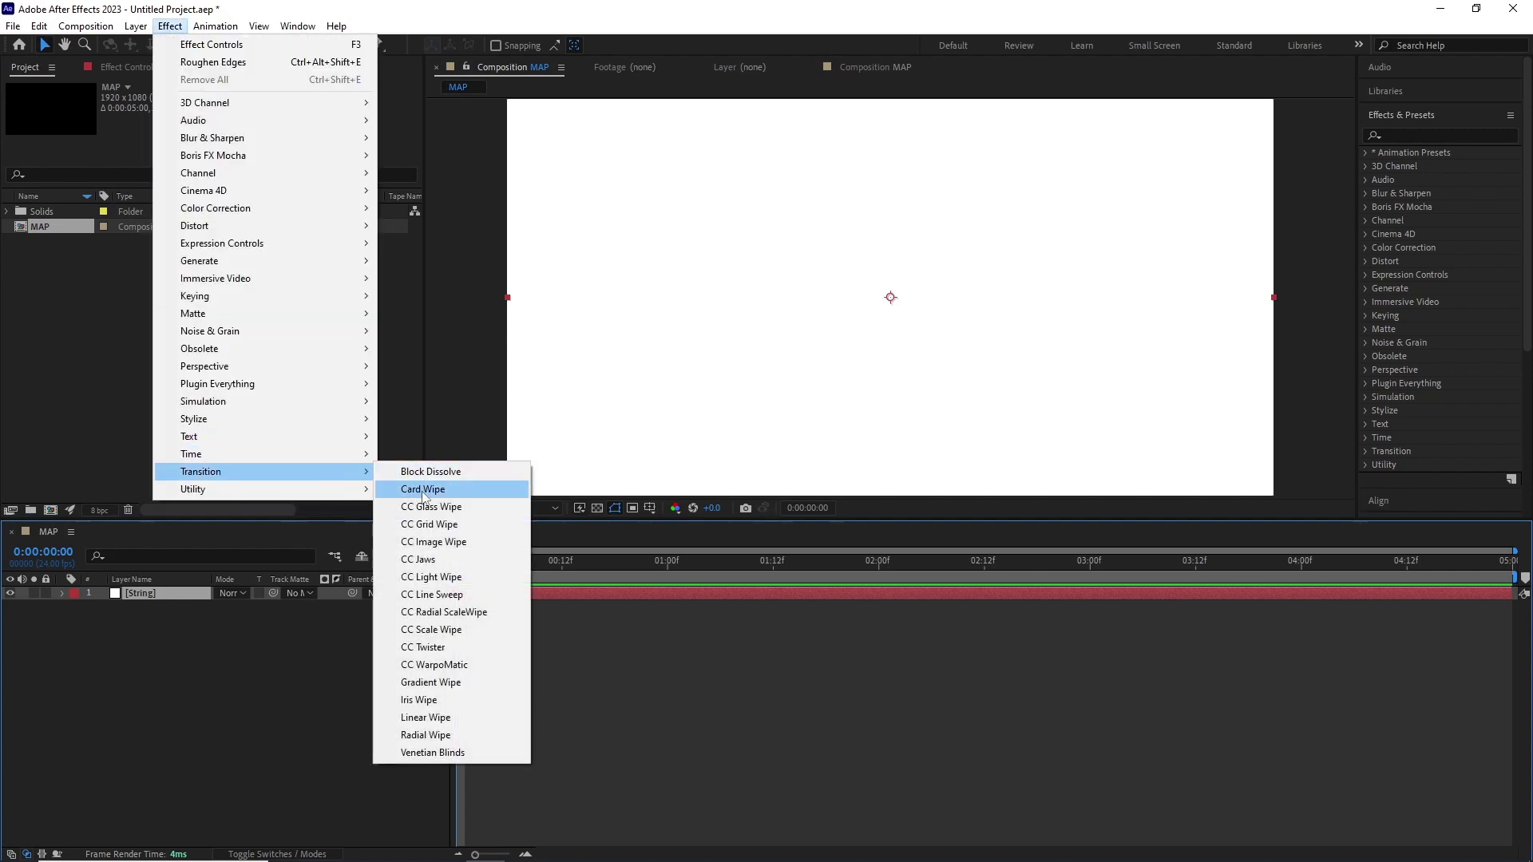
{"action": "left_click", "coordinate": [425, 717]}
{"action": "left_click", "coordinate": [234, 115]}
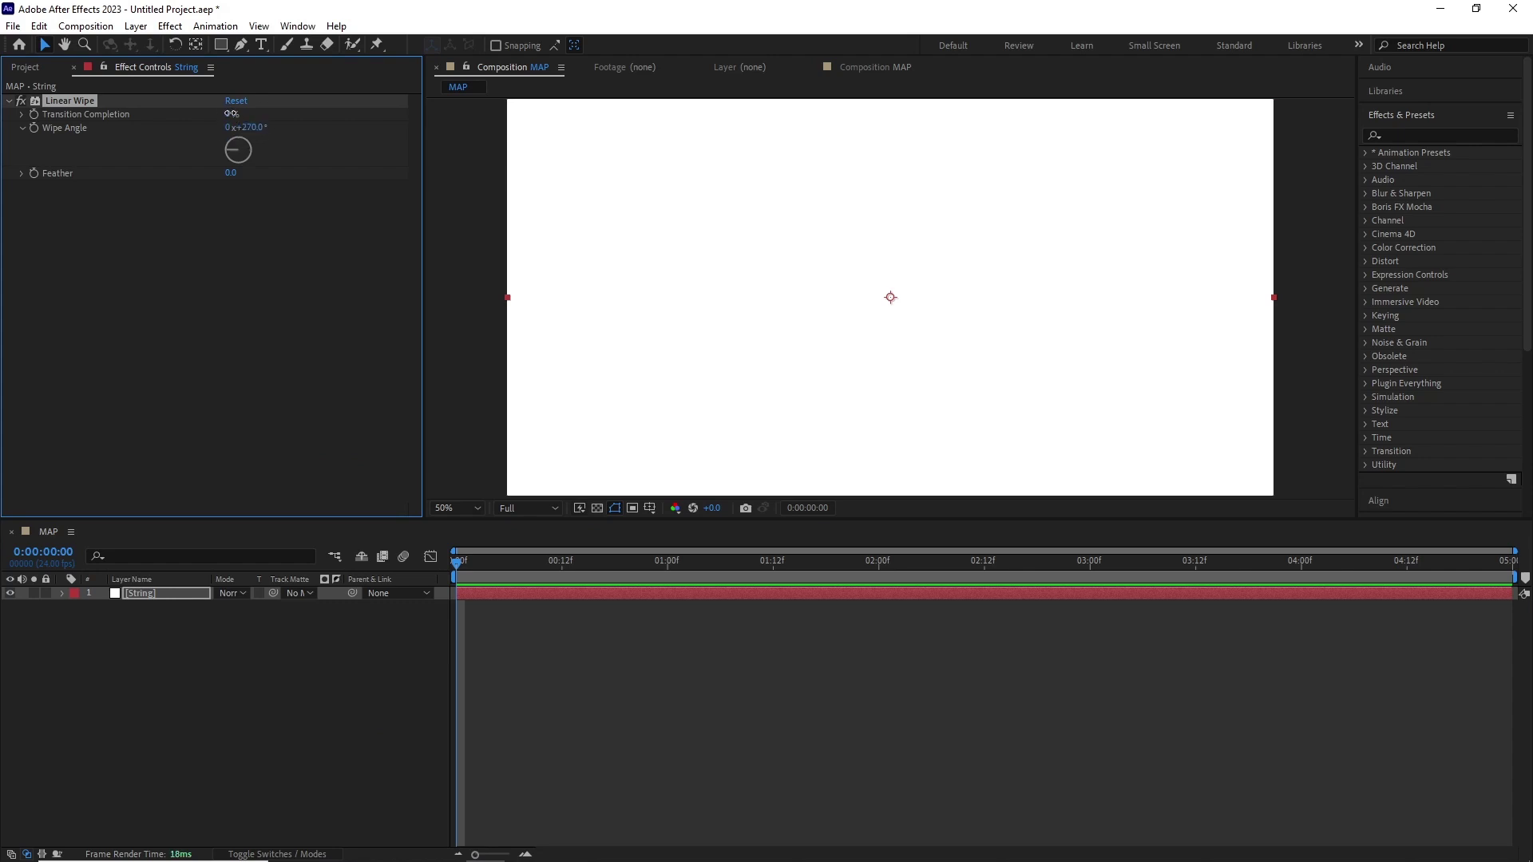
{"action": "type", "text": "100"}
{"action": "key", "text": "Return"}
Keyframe Transition Completion at 100% at 0:00 and 0% at 3:00.
{"action": "left_click", "coordinate": [33, 114]}
{"action": "key", "text": "u"}
{"action": "left_click", "coordinate": [889, 576]}
{"action": "left_click", "coordinate": [1093, 574]}
{"action": "left_click", "coordinate": [234, 115]}
{"action": "type", "text": "0"}
{"action": "key", "text": "Return"}
Scrub from the start of the timeline to check the left-to-right wipe.
{"action": "left_click", "coordinate": [459, 562]}
{"action": "left_click_drag", "start_coordinate": [459, 566], "coordinate": [776, 640]}
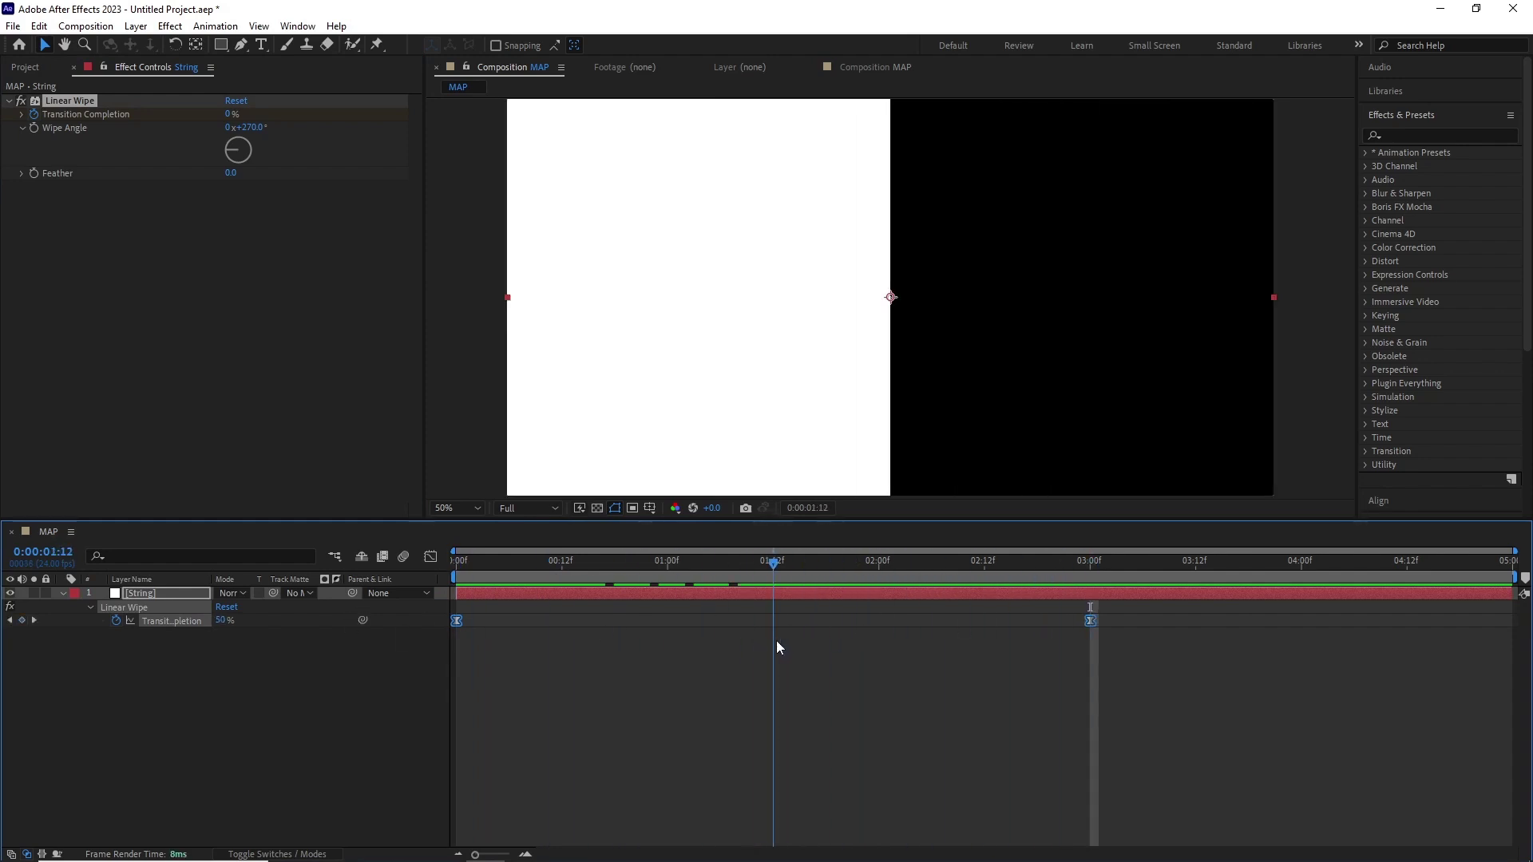
{"action": "left_click", "coordinate": [773, 640]}
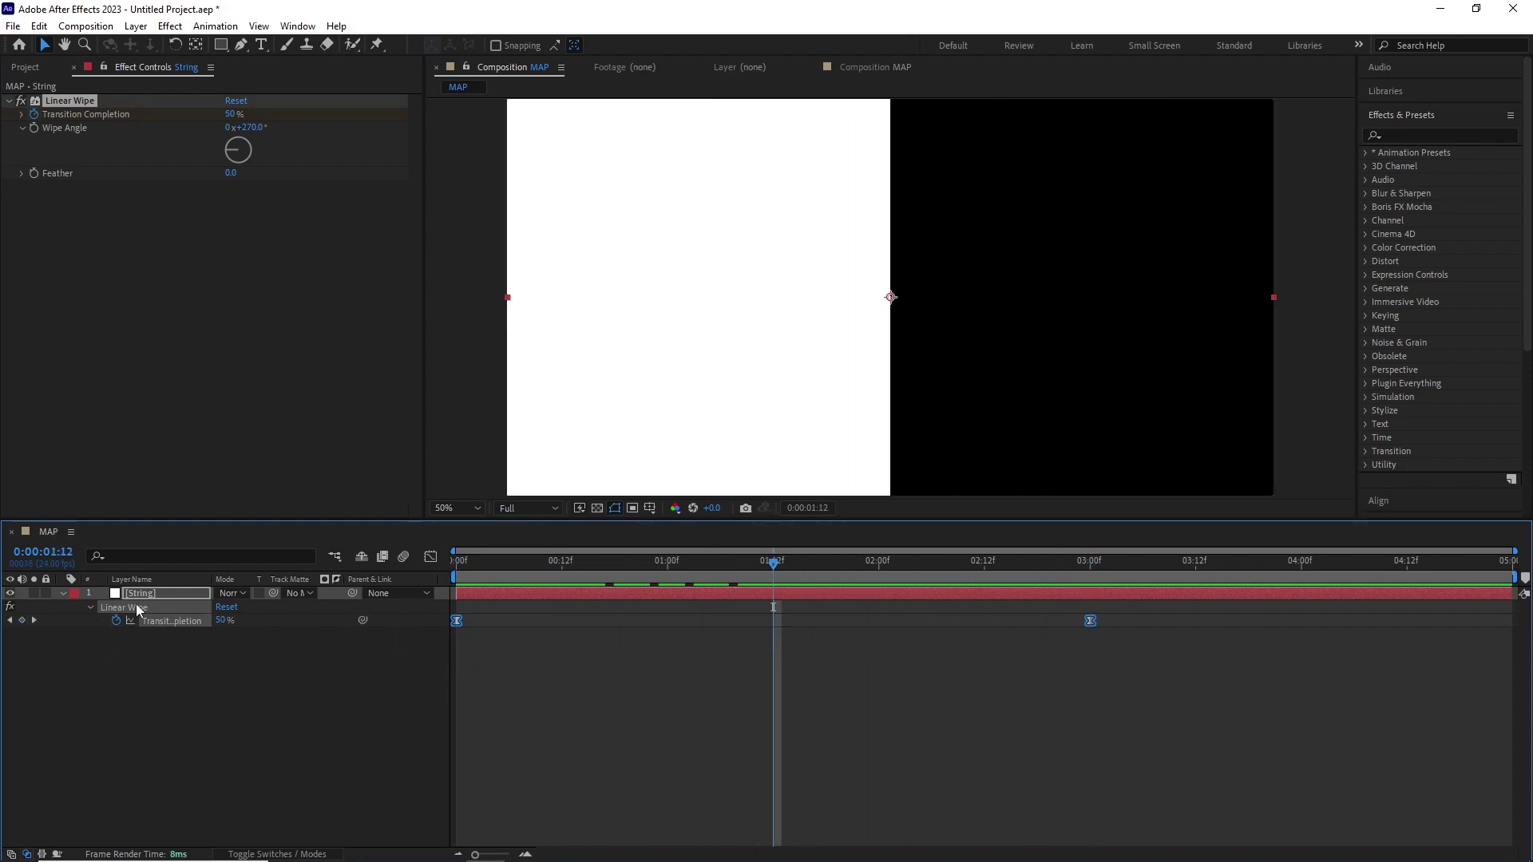
{"action": "left_click", "coordinate": [176, 29]}
Add Venetian Blinds to String with 80% completion and width 15.
{"action": "mouse_move", "coordinate": [239, 471]}
{"action": "left_click", "coordinate": [432, 752]}
{"action": "key", "text": "Return"}
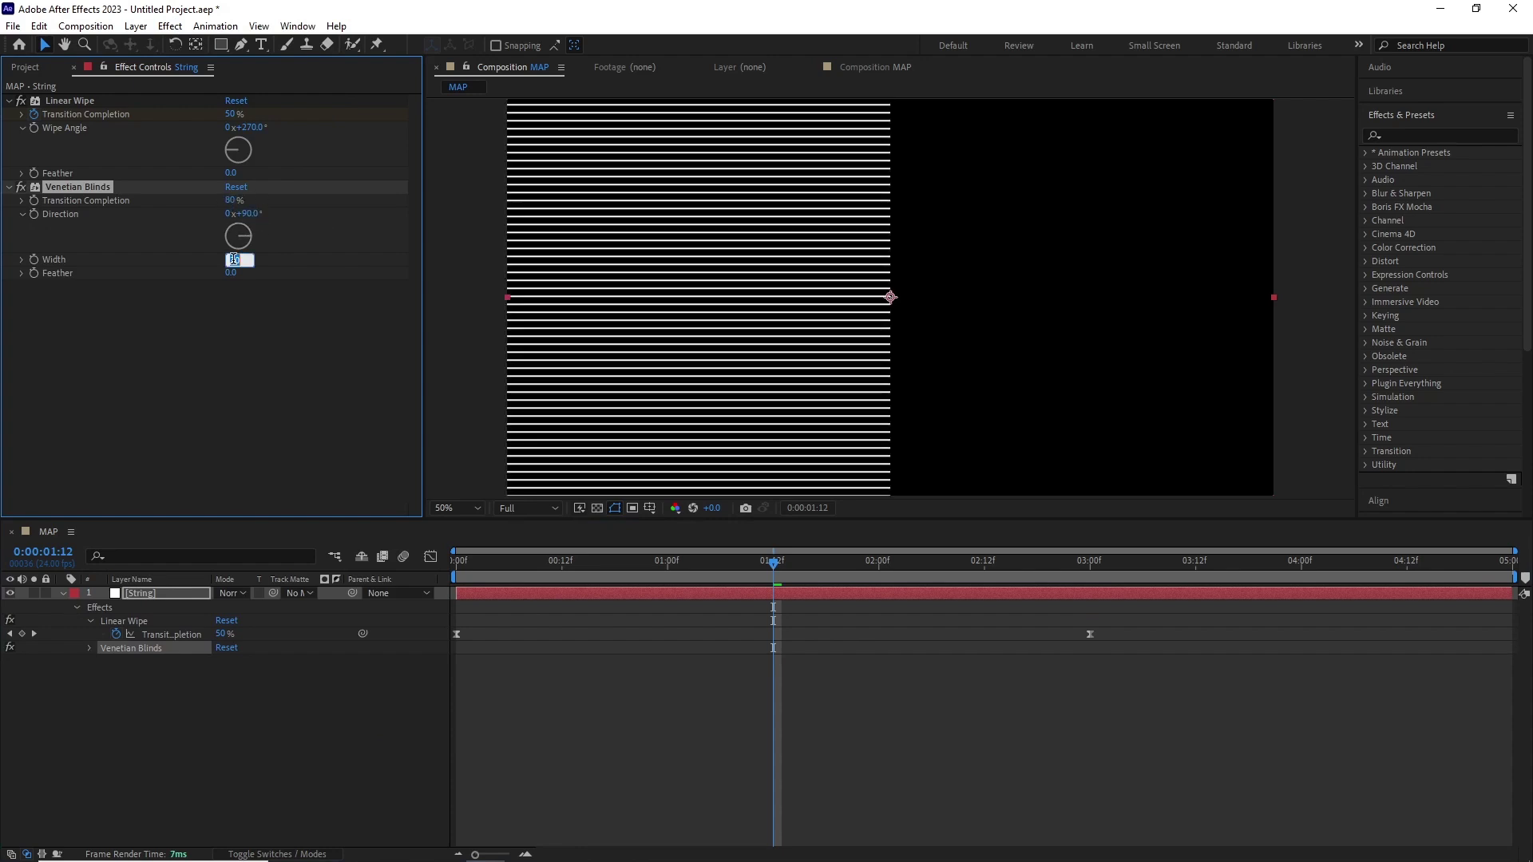
{"action": "key", "text": "Return"}
Add Turbulent Displace to warp the lines, with Size 150.
{"action": "left_click", "coordinate": [169, 26]}
{"action": "mouse_move", "coordinate": [239, 225]}
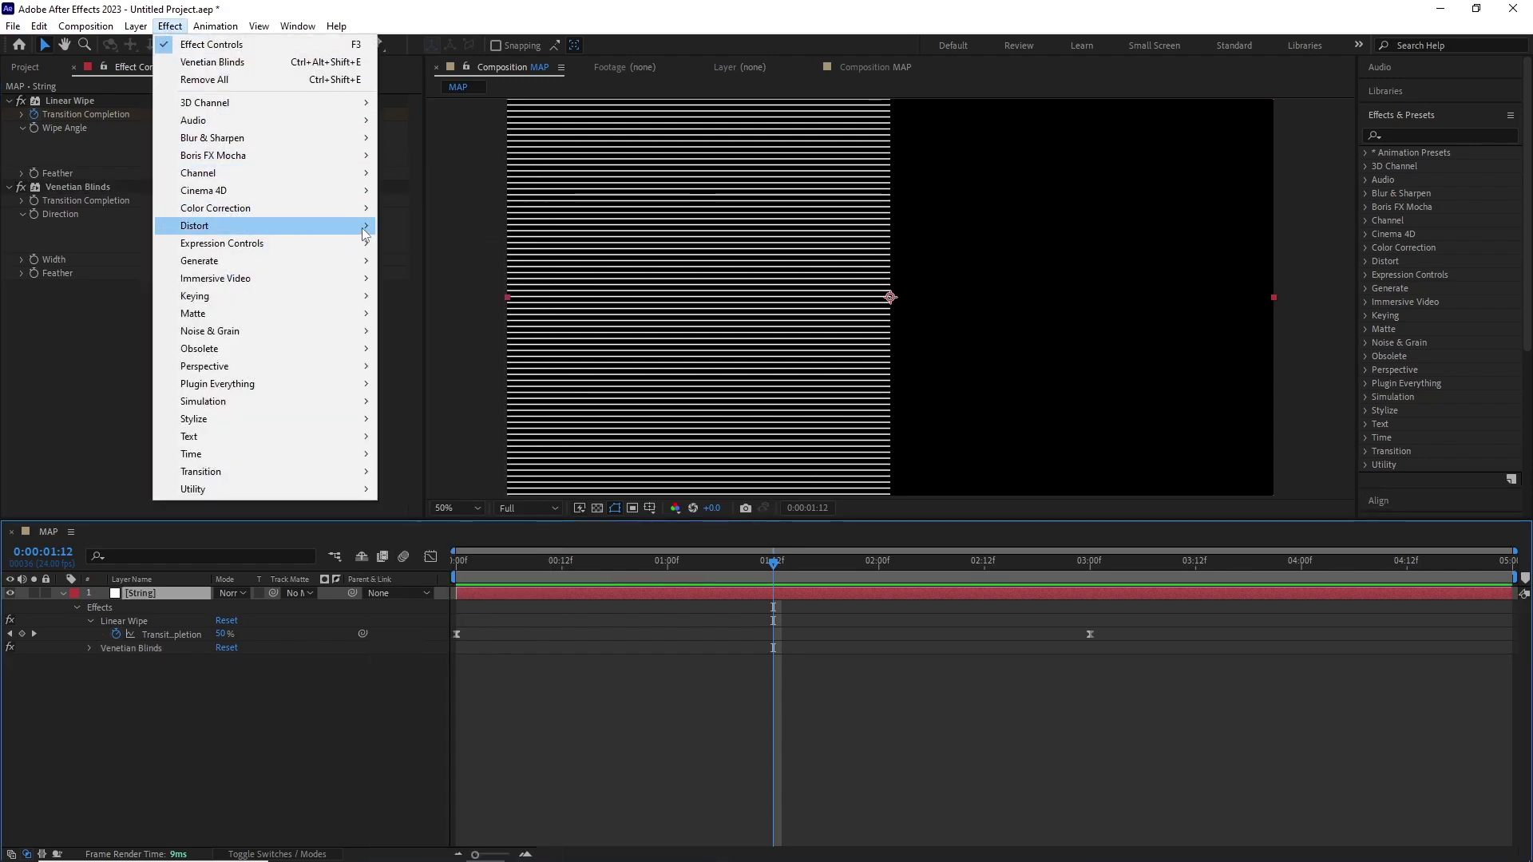
{"action": "left_click", "coordinate": [468, 782]}
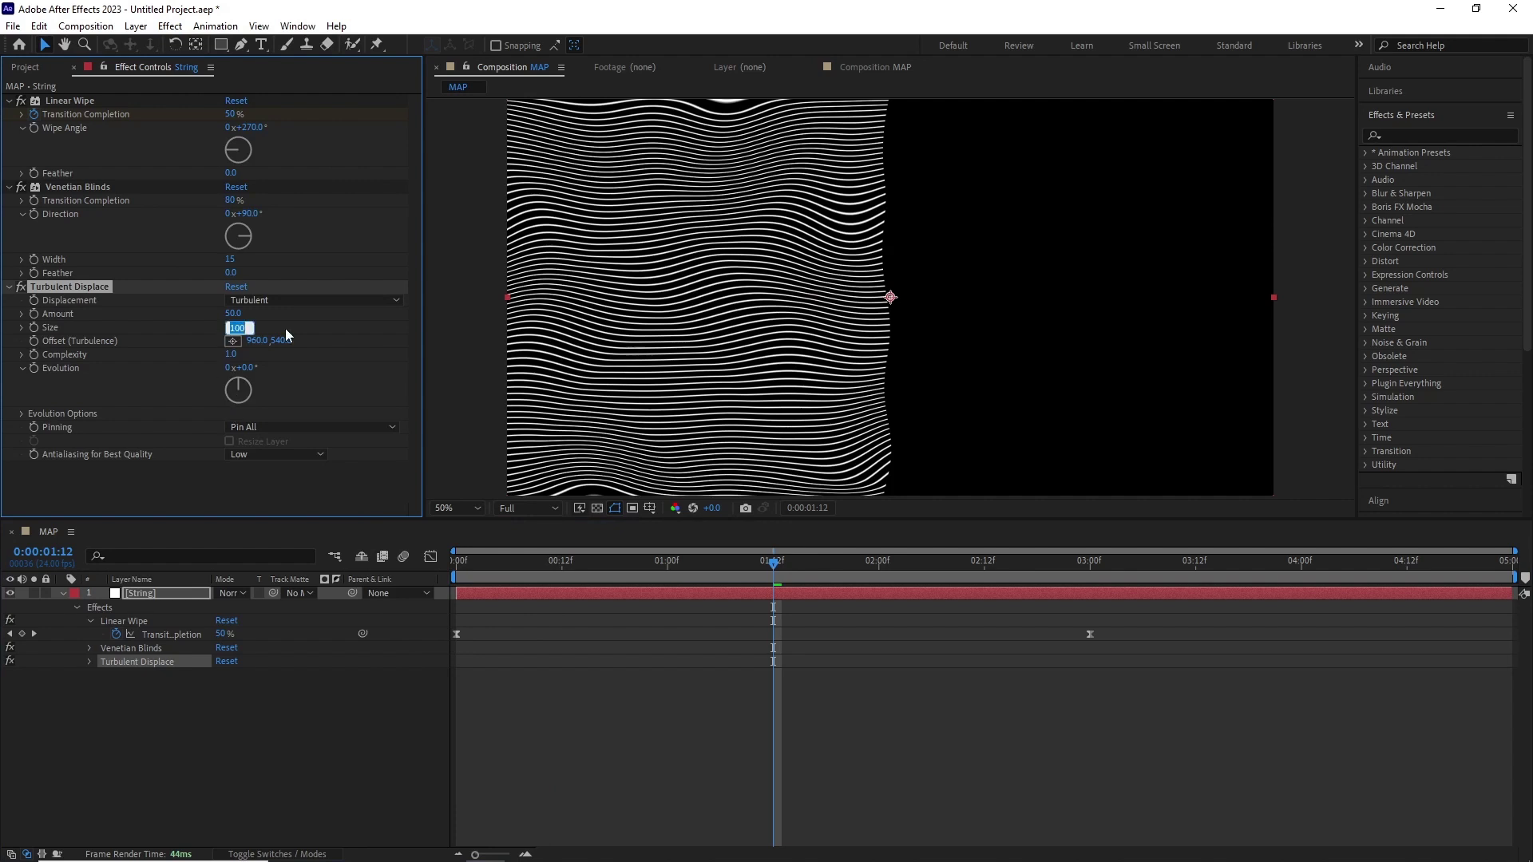
{"action": "type", "text": "0"}
{"action": "key", "text": "Return"}
Drive Evolution with the expression time*100 and preview from the first frame.
{"action": "left_click", "coordinate": [32, 366], "text": "alt"}
{"action": "type", "text": "time*100"}
{"action": "left_click", "coordinate": [538, 583]}
{"action": "left_click_drag", "start_coordinate": [538, 583], "coordinate": [448, 575]}
{"action": "key", "text": "space"}
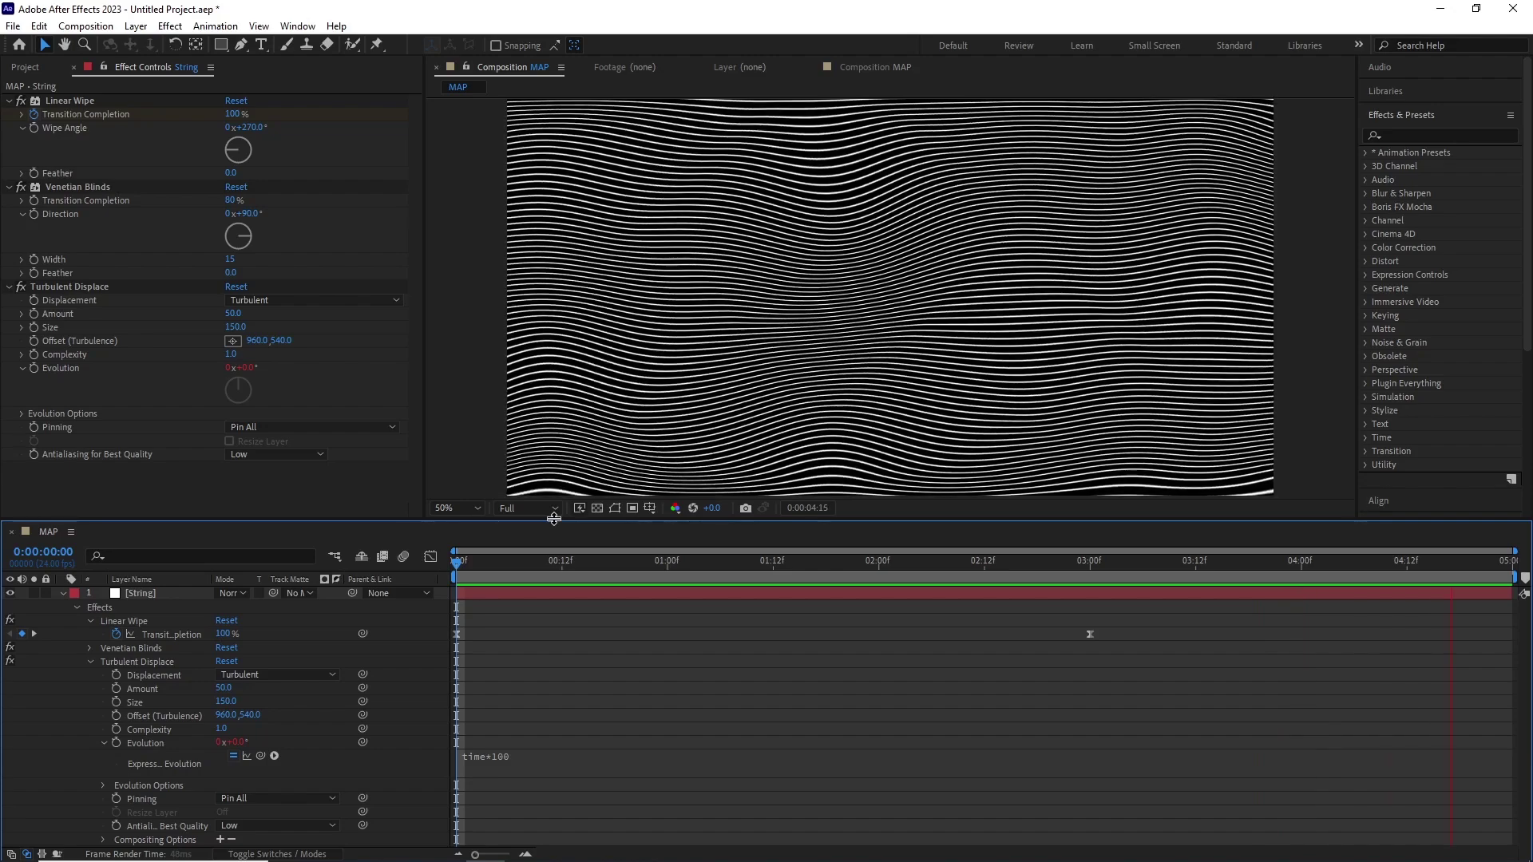
Apply Roughen Edges to String, Edge Type Rusty, Stretch Width or Height 10, then scrub to check.
{"action": "left_click", "coordinate": [170, 26]}
{"action": "mouse_move", "coordinate": [363, 419]}
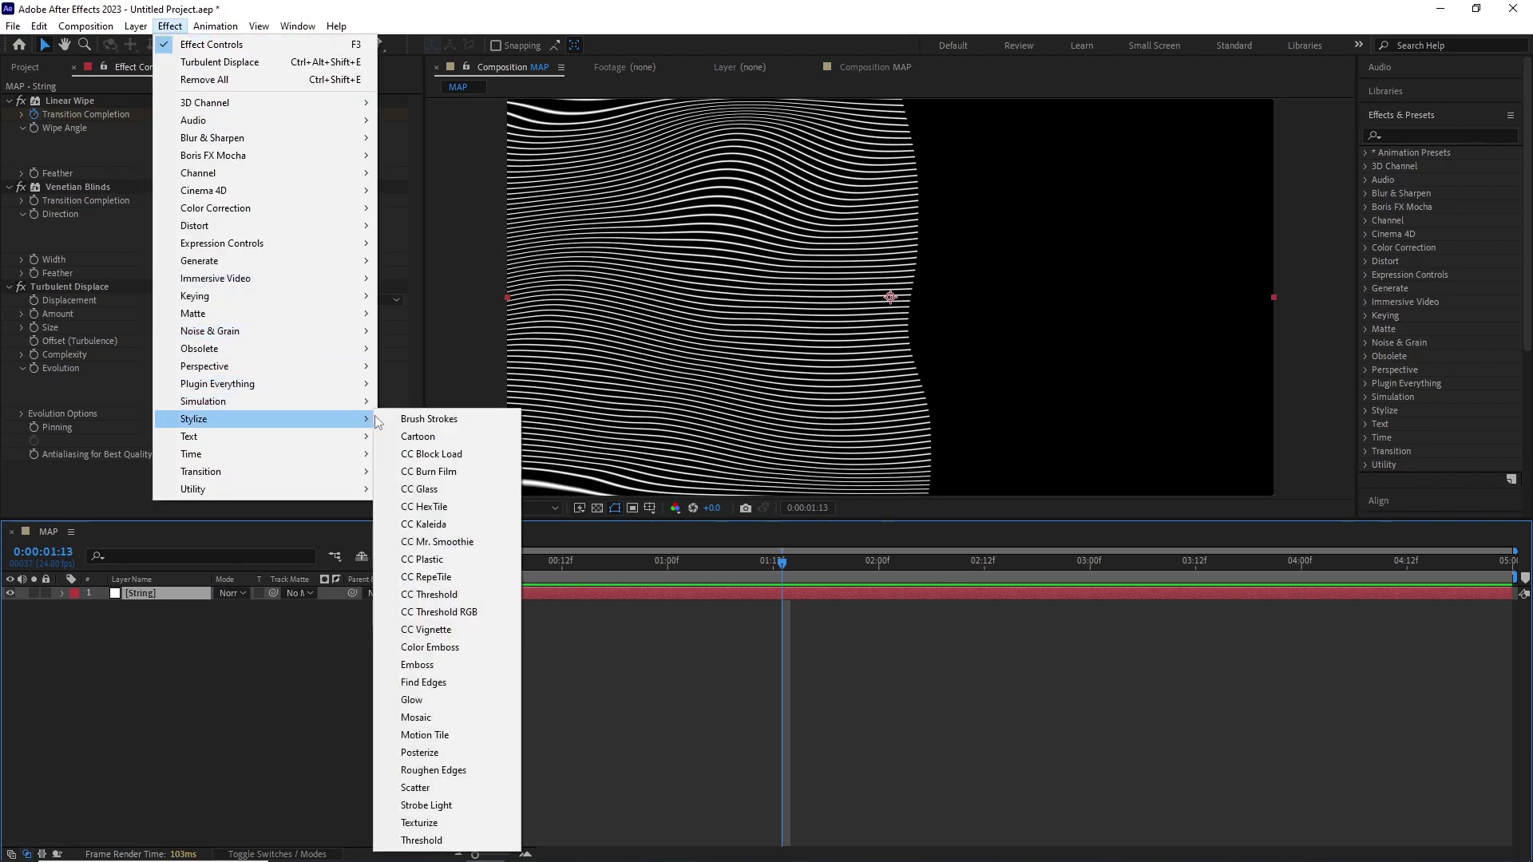
{"action": "left_click", "coordinate": [469, 766]}
{"action": "left_click", "coordinate": [312, 342]}
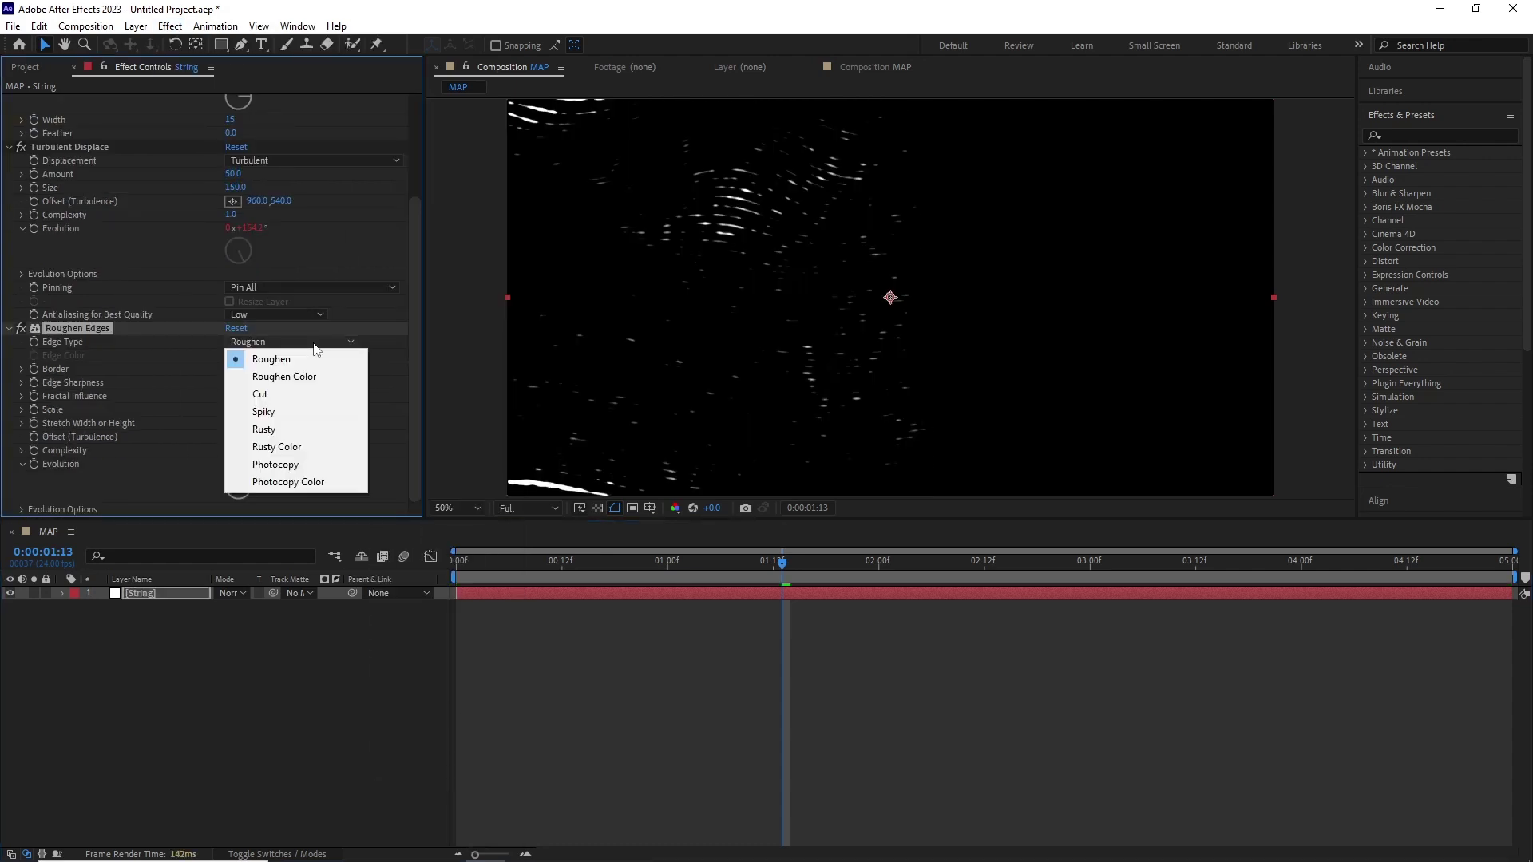
{"action": "left_click", "coordinate": [310, 431]}
{"action": "left_click", "coordinate": [232, 423]}
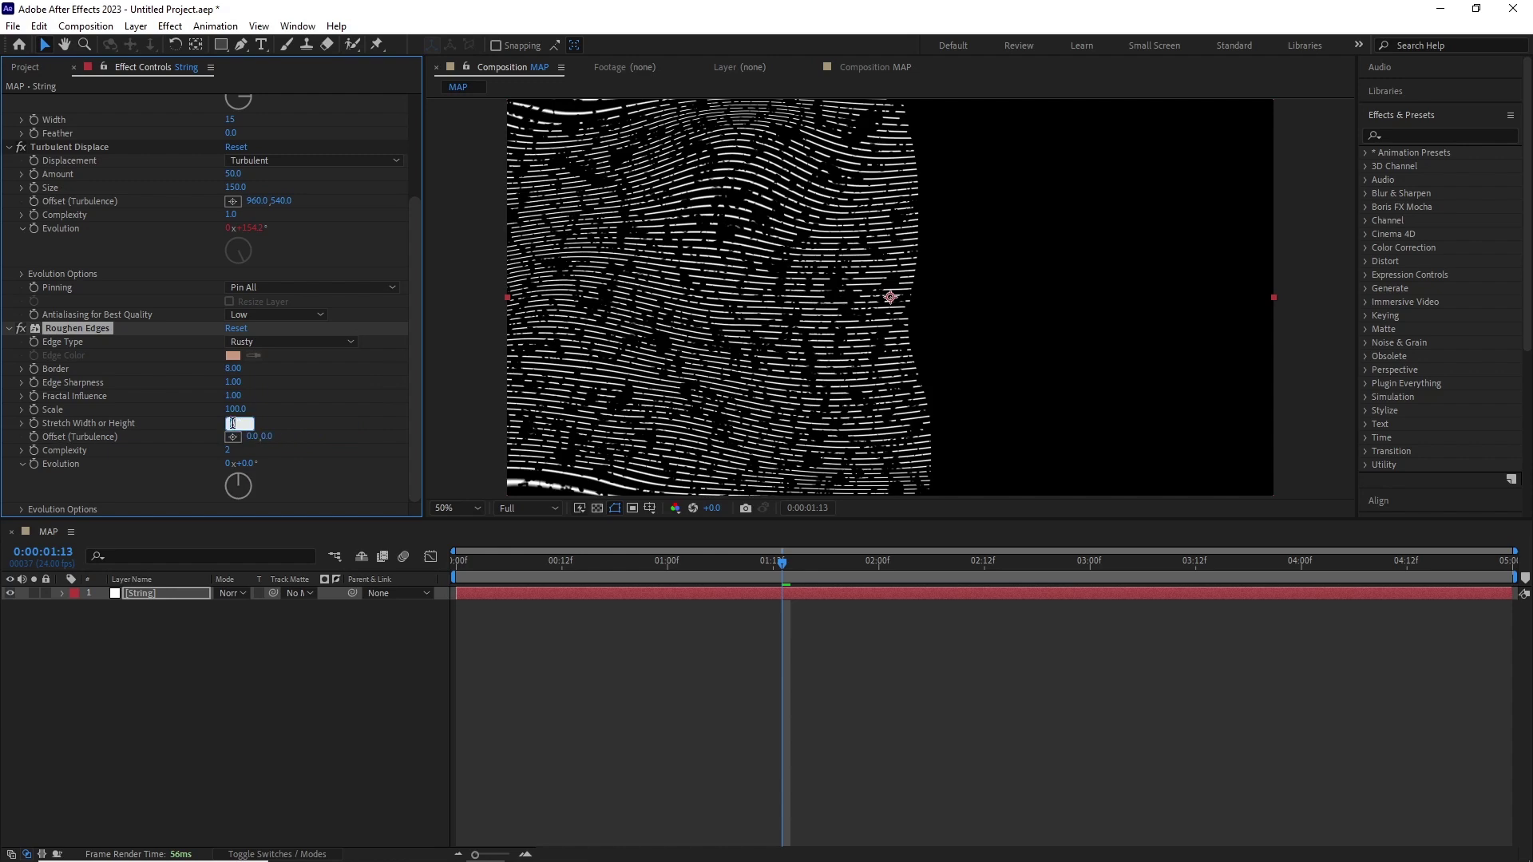
{"action": "key", "text": "Return"}
{"action": "left_click_drag", "start_coordinate": [782, 562], "coordinate": [896, 591]}
Duplicate the String layer and rename the top copy SR.
{"action": "left_click", "coordinate": [218, 513]}
{"action": "key", "text": "ctrl+grave"}
{"action": "left_click", "coordinate": [147, 593]}
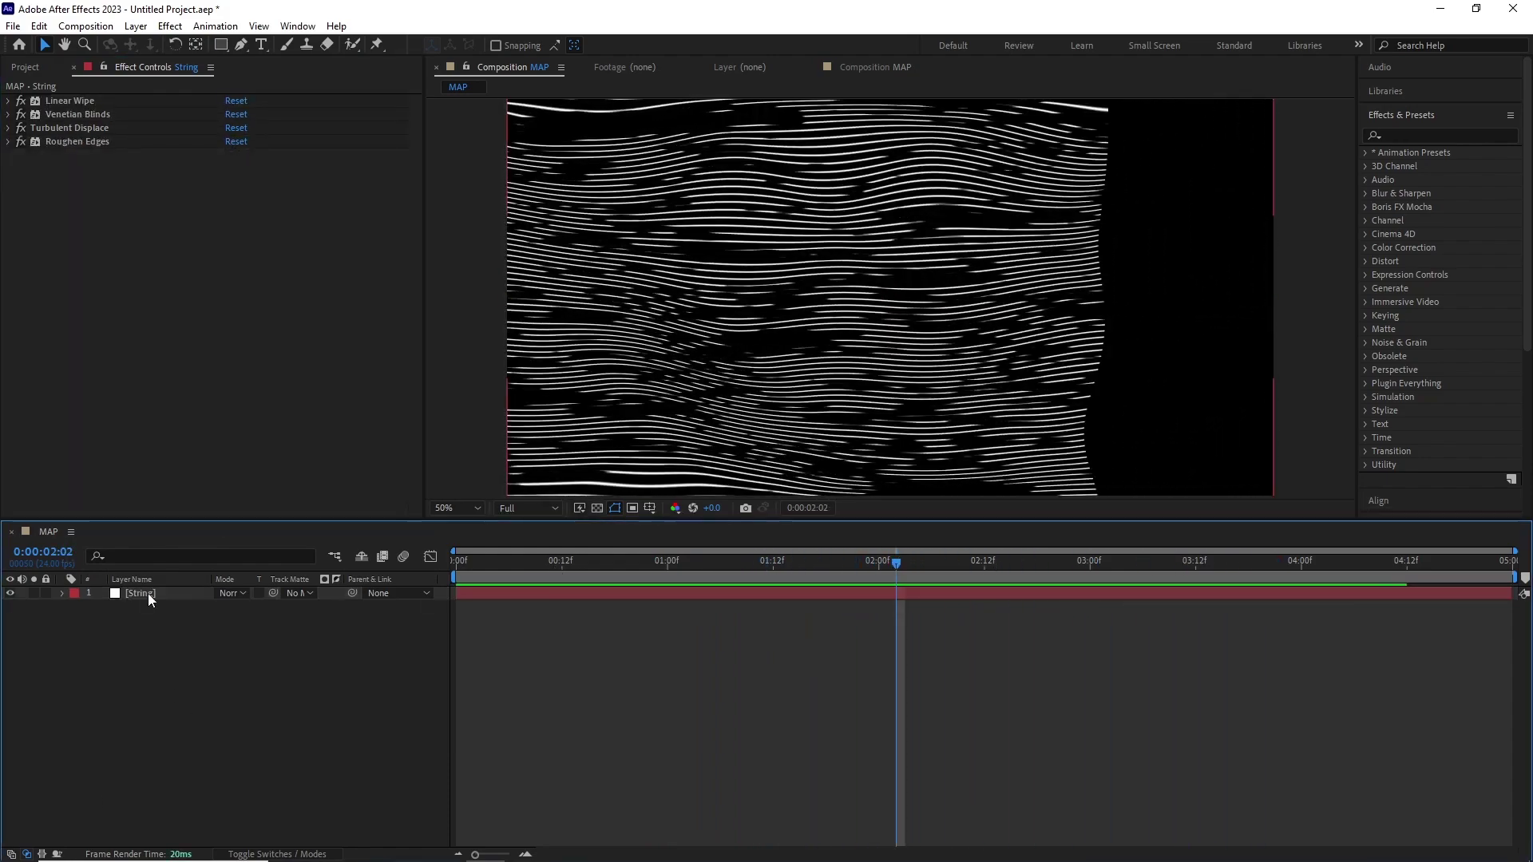
{"action": "key", "text": "ctrl+d"}
{"action": "right_click", "coordinate": [147, 592]}
{"action": "left_click", "coordinate": [192, 550]}
{"action": "type", "text": "SR"}
{"action": "key", "text": "Return"}
Remove Venetian Blinds from SR and set its Linear Wipe Feather to 100.
{"action": "left_click", "coordinate": [94, 189]}
{"action": "key", "text": "Delete"}
{"action": "left_click", "coordinate": [231, 174]}
{"action": "type", "text": "100"}
{"action": "key", "text": "Return"}
Reset SR's Roughen Edges with Stretch 10 and scrub back near the start.
{"action": "scroll", "coordinate": [300, 288], "scroll_direction": "down", "scroll_amount": 1}
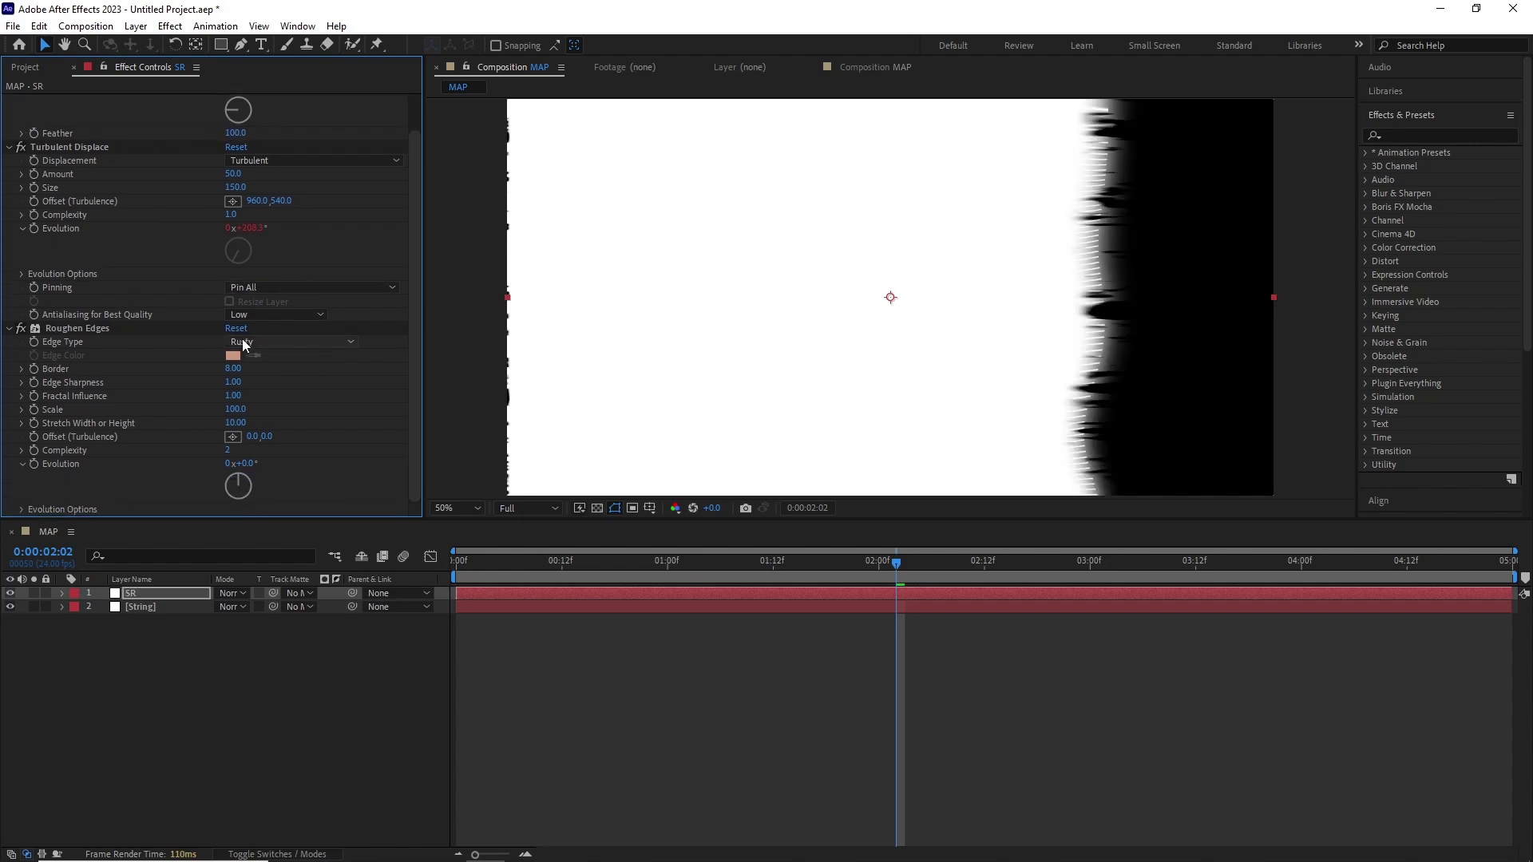
{"action": "left_click", "coordinate": [237, 329]}
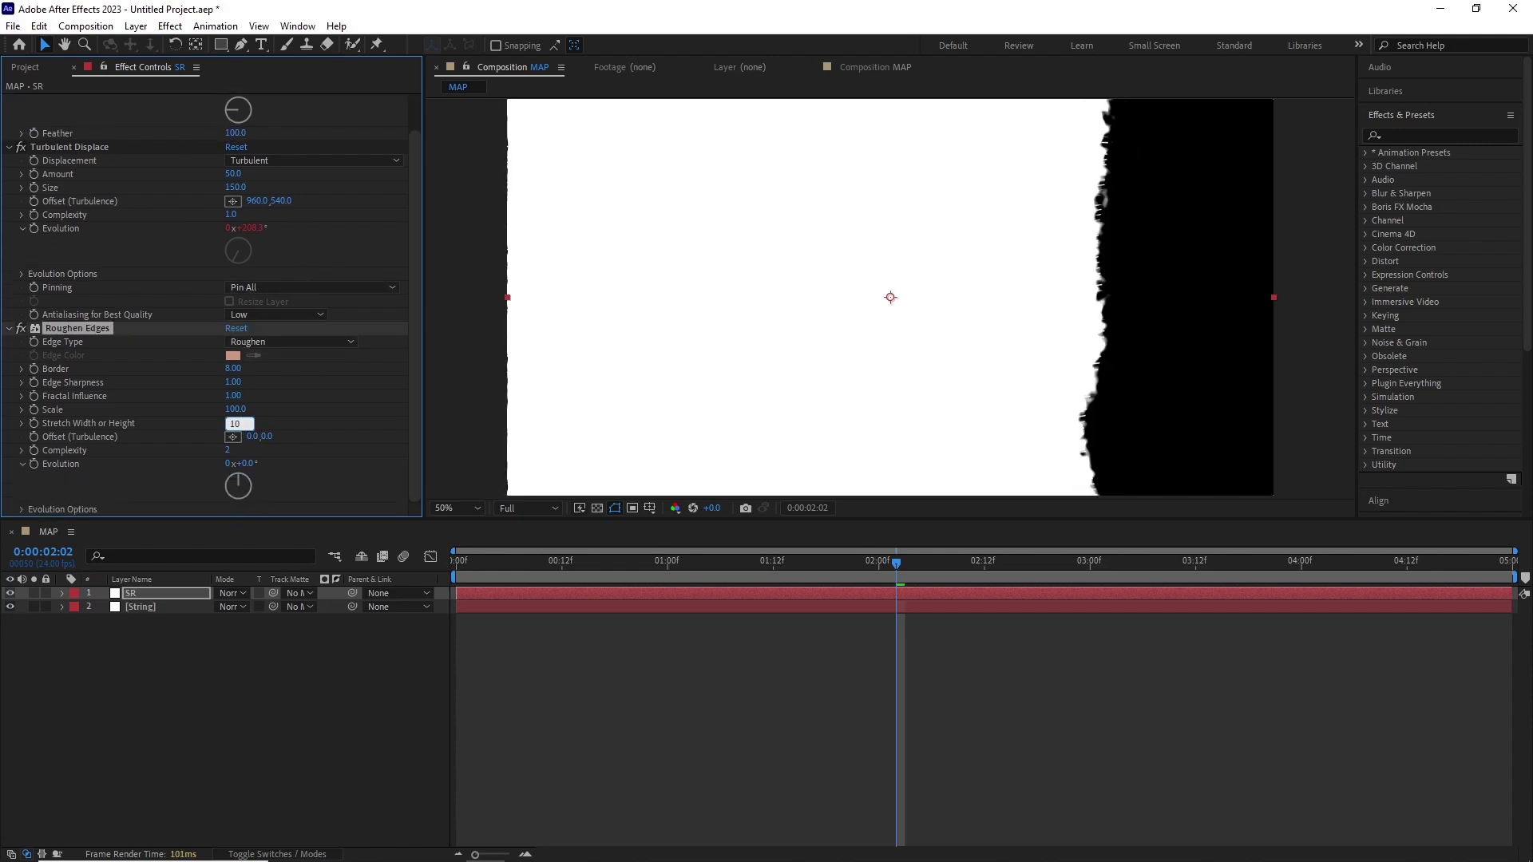
{"action": "type", "text": "10"}
{"action": "key", "text": "Return"}
{"action": "left_click_drag", "start_coordinate": [471, 568], "coordinate": [391, 583]}
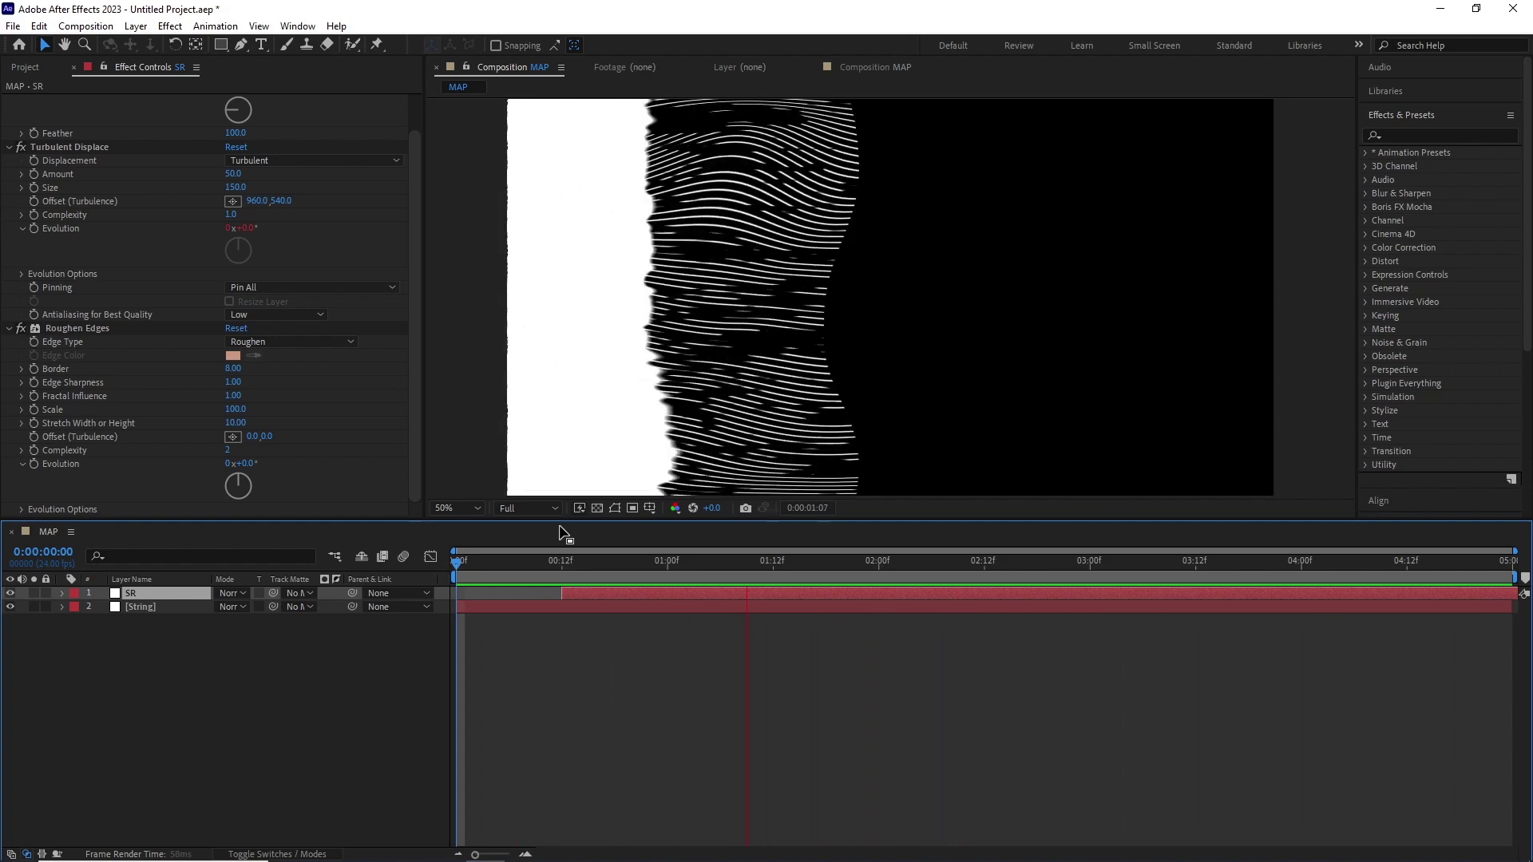
Add a new adjustment layer on top of MAP and name it OTD.
{"action": "left_click", "coordinate": [140, 607]}
{"action": "left_click", "coordinate": [136, 27]}
{"action": "mouse_move", "coordinate": [158, 45]}
{"action": "left_click", "coordinate": [447, 148]}
{"action": "right_click", "coordinate": [170, 593]}
{"action": "left_click", "coordinate": [214, 544]}
{"action": "type", "text": "OTD"}
{"action": "key", "text": "Return"}
Apply Turbulent Displace to OTD with Size 50 and preview the animation.
{"action": "left_click", "coordinate": [170, 26]}
{"action": "mouse_move", "coordinate": [320, 225]}
{"action": "left_click", "coordinate": [505, 779]}
{"action": "type", "text": "50"}
{"action": "key", "text": "Return"}
{"action": "key", "text": "space"}
{"action": "key", "text": "shift+slash"}
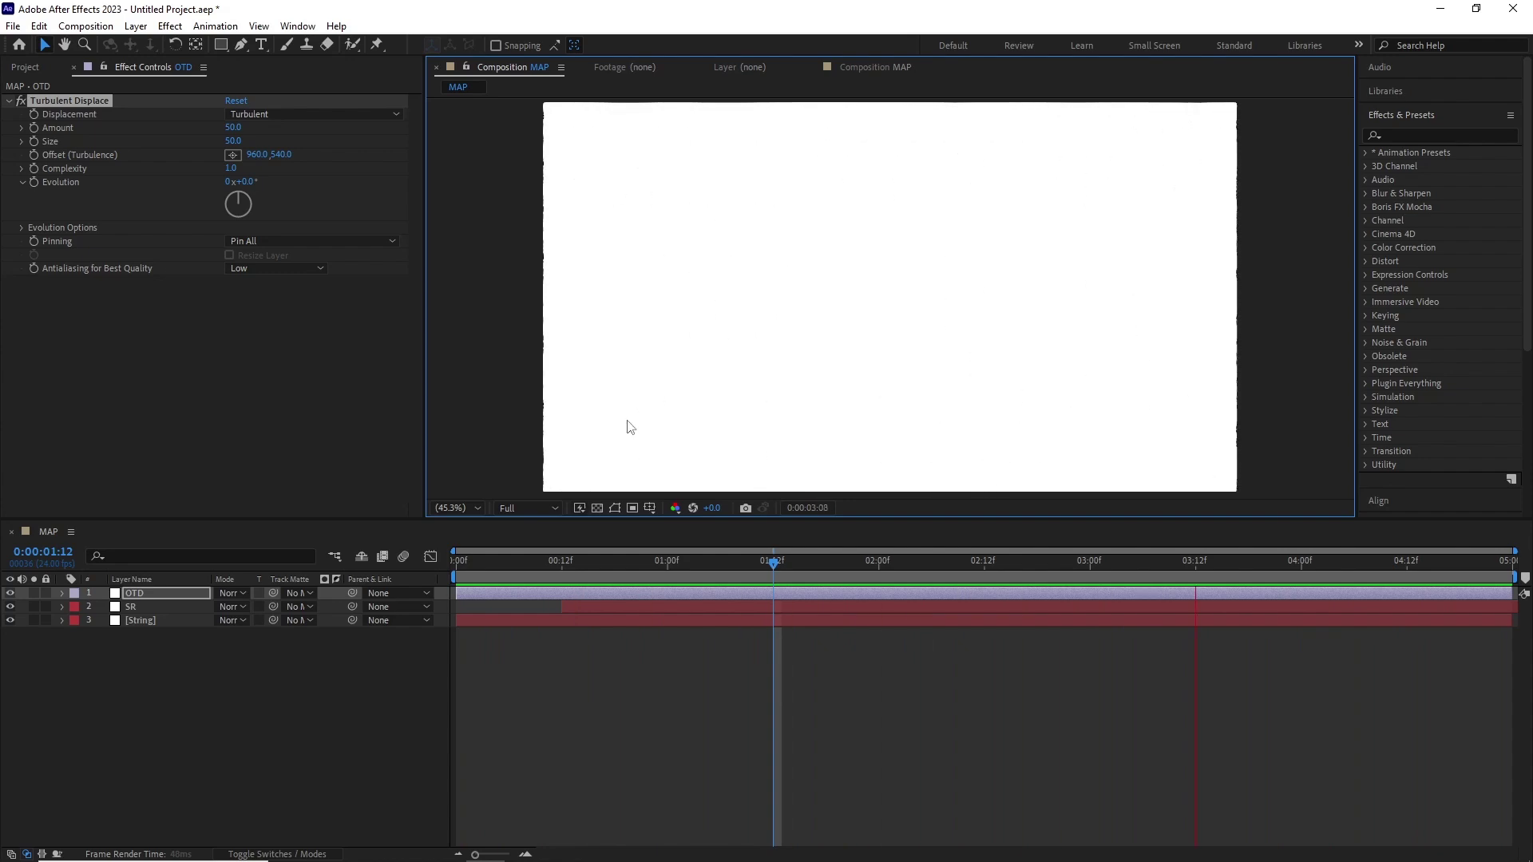
Create the PLACE HOLDER composition and type the text STRING in it.
{"action": "left_click", "coordinate": [85, 26]}
{"action": "left_click", "coordinate": [112, 38]}
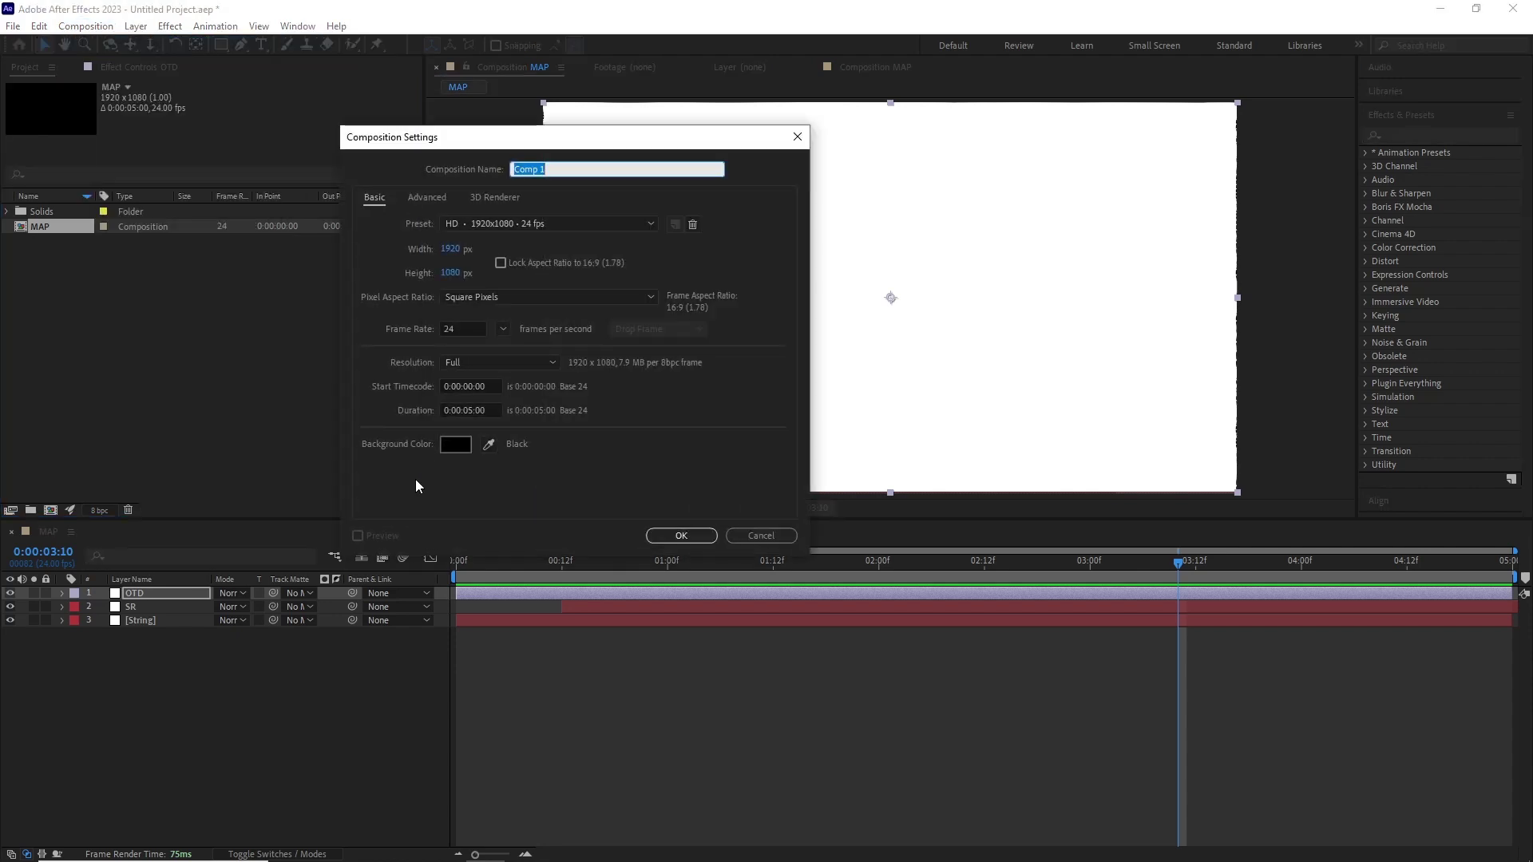
{"action": "left_click", "coordinate": [683, 535]}
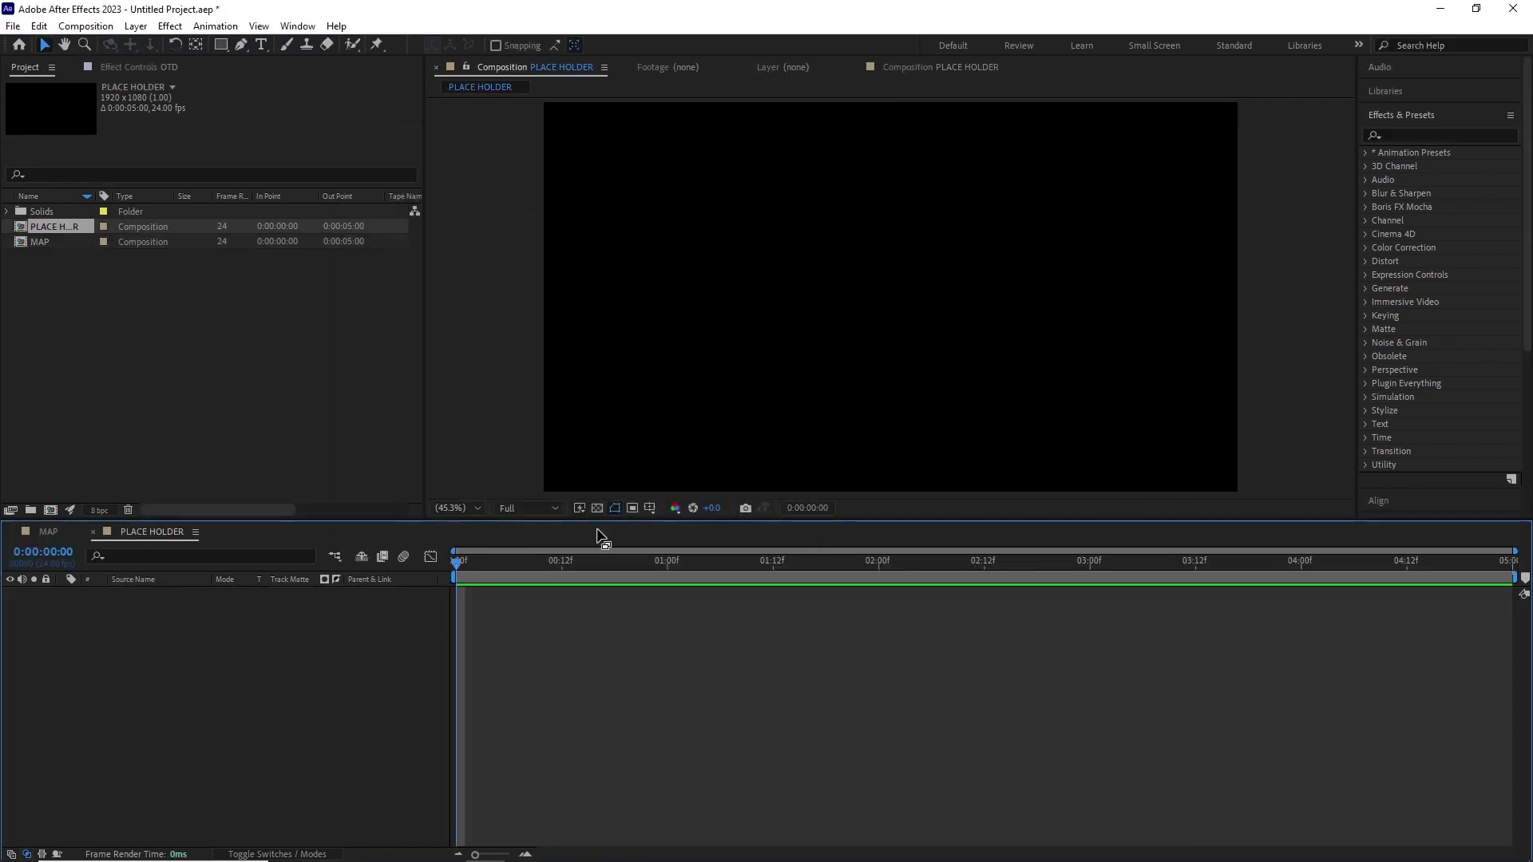
{"action": "left_click", "coordinate": [261, 44]}
{"action": "left_click", "coordinate": [734, 301]}
{"action": "type", "text": "STRING"}
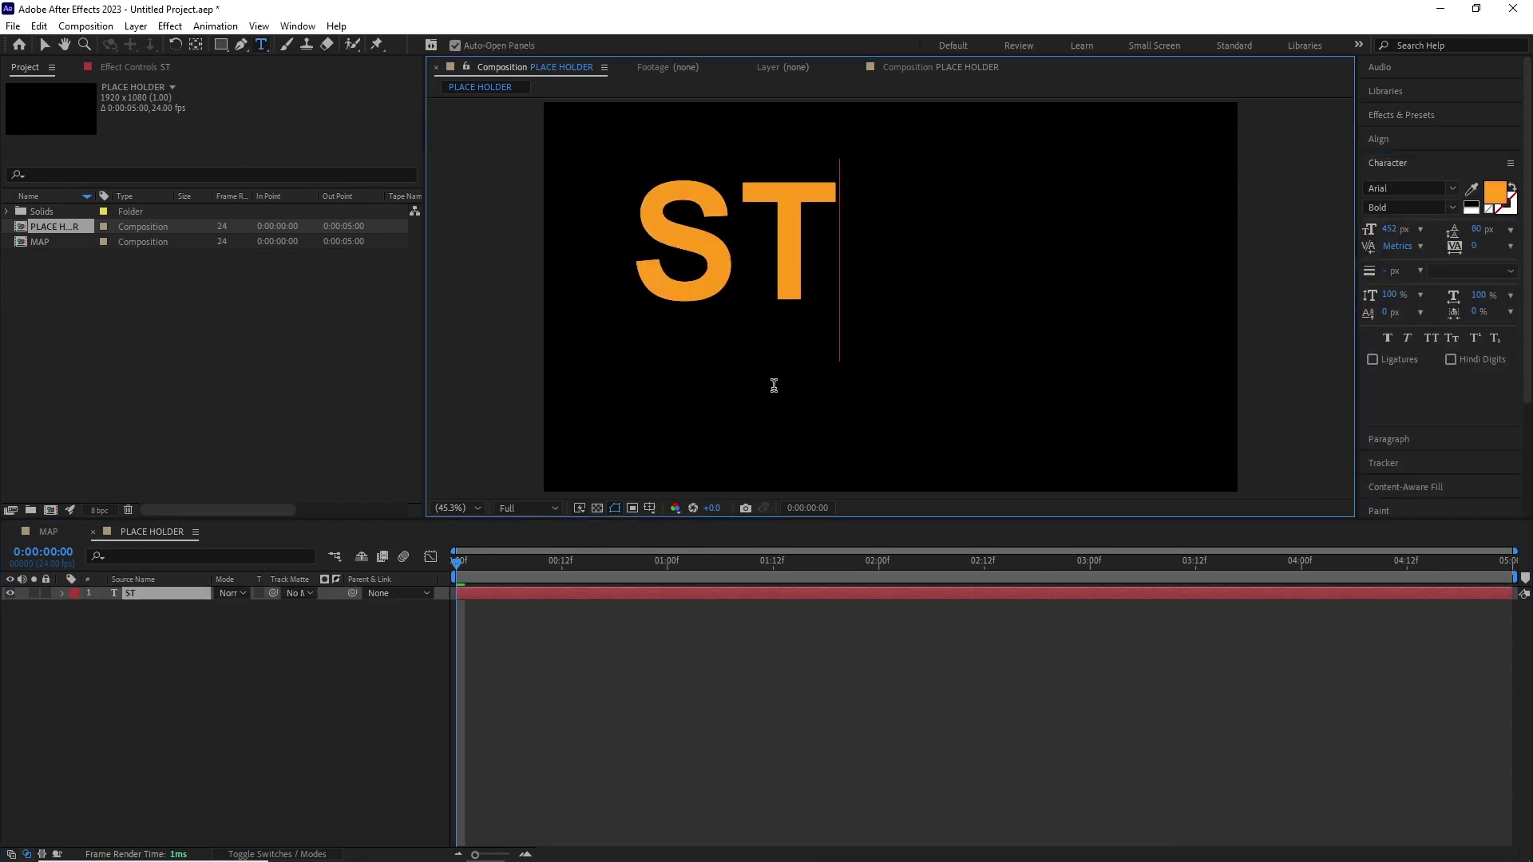
{"action": "key", "text": "KP_Enter"}
{"action": "key", "text": "v"}
Centre STRING horizontally and vertically and show the Title/Action Safe guides.
{"action": "left_click", "coordinate": [1257, 139]}
{"action": "left_click", "coordinate": [1279, 179]}
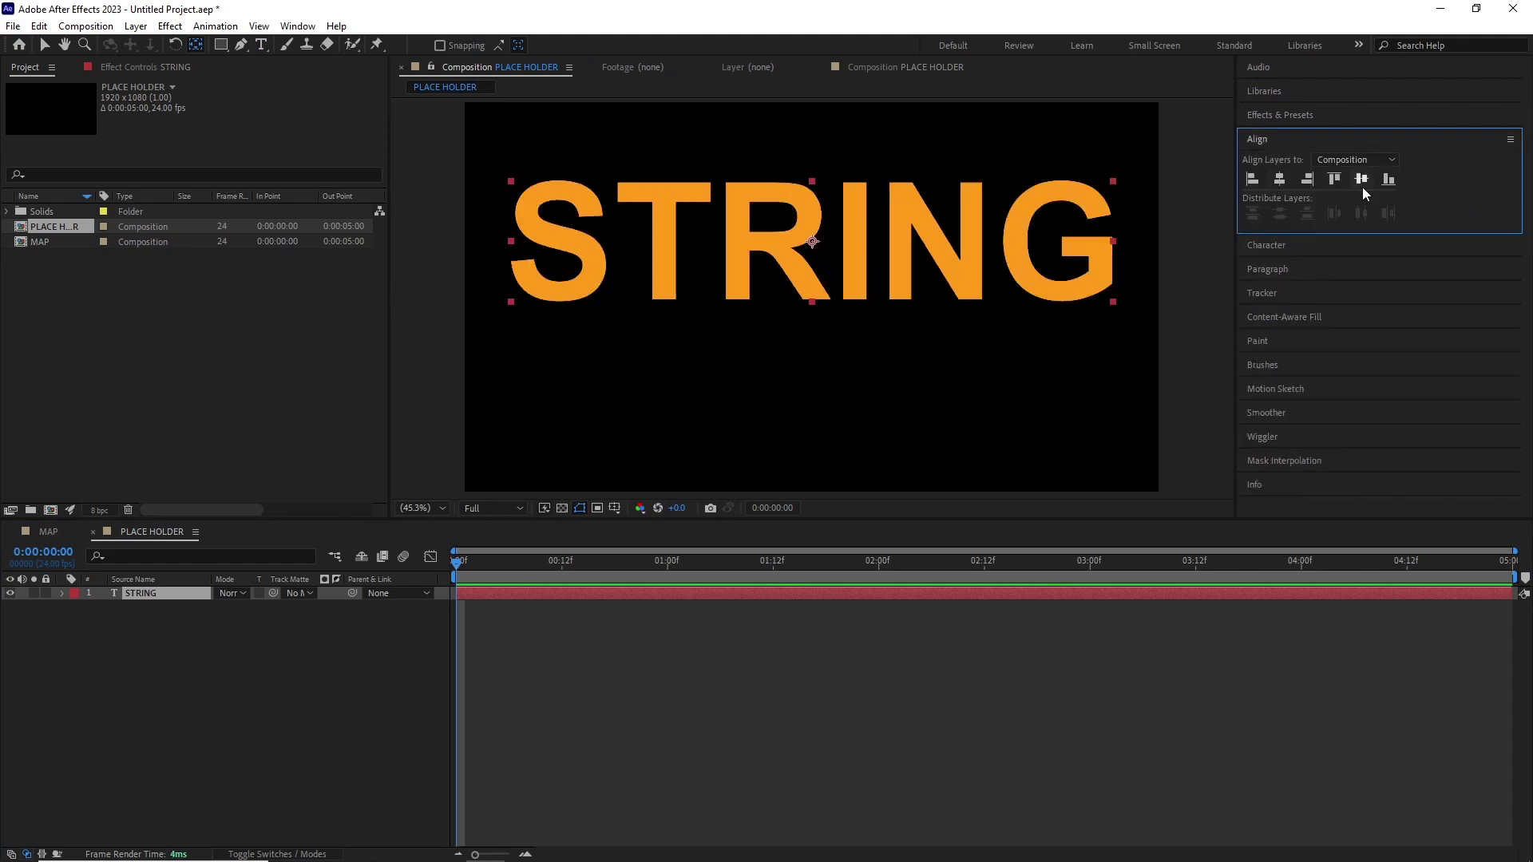
{"action": "left_click", "coordinate": [1361, 179]}
{"action": "left_click", "coordinate": [615, 508]}
{"action": "left_click", "coordinate": [668, 527]}
{"action": "left_click", "coordinate": [1270, 245]}
{"action": "left_click", "coordinate": [768, 328]}
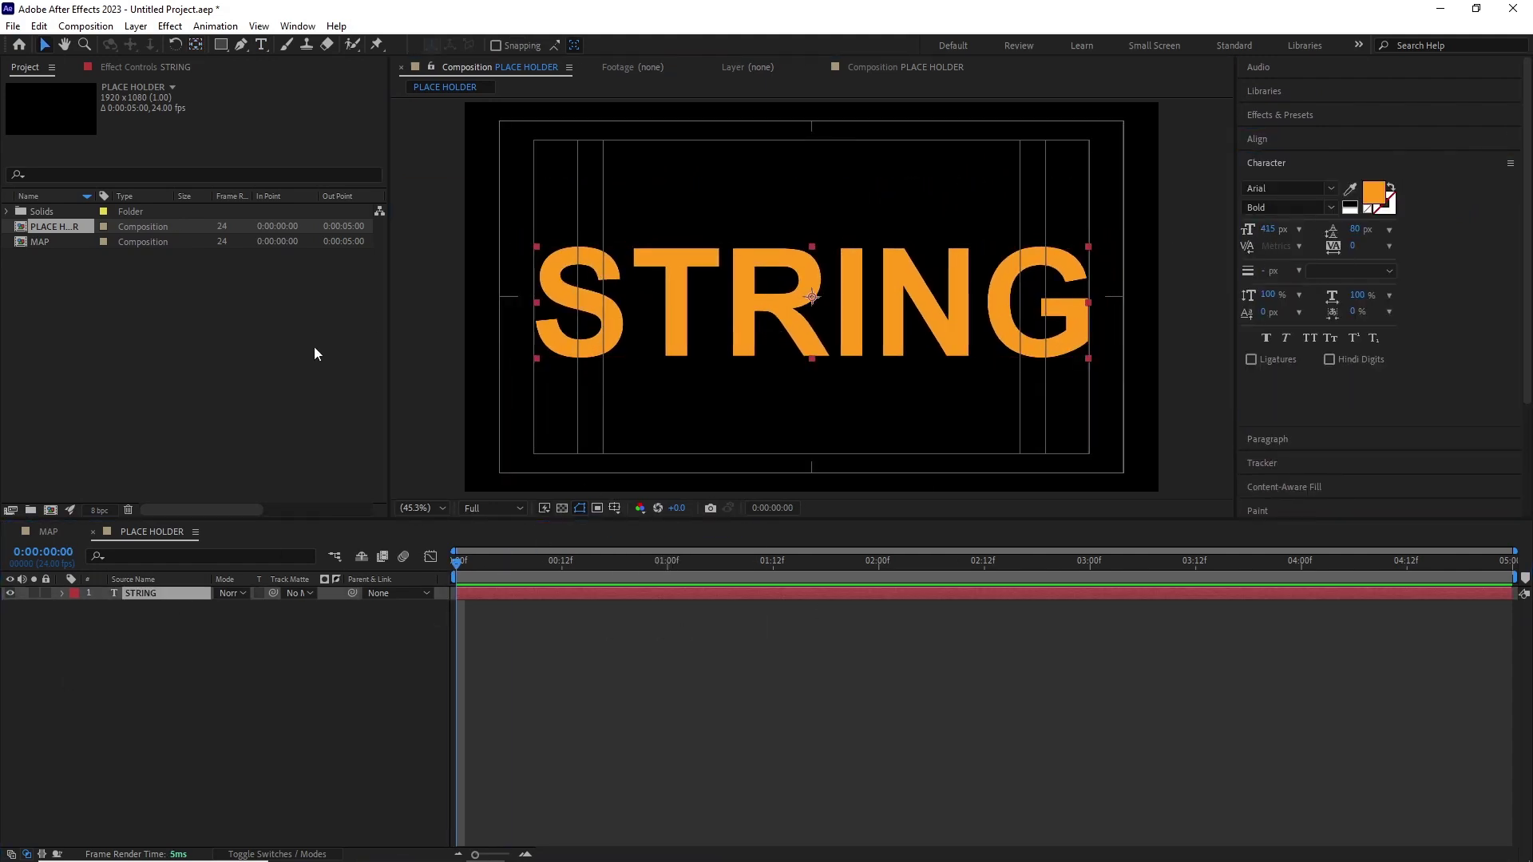
Create the BUILD composition containing PLACE HOLDER with MAP beneath it.
{"action": "left_click", "coordinate": [86, 26]}
{"action": "left_click", "coordinate": [127, 41]}
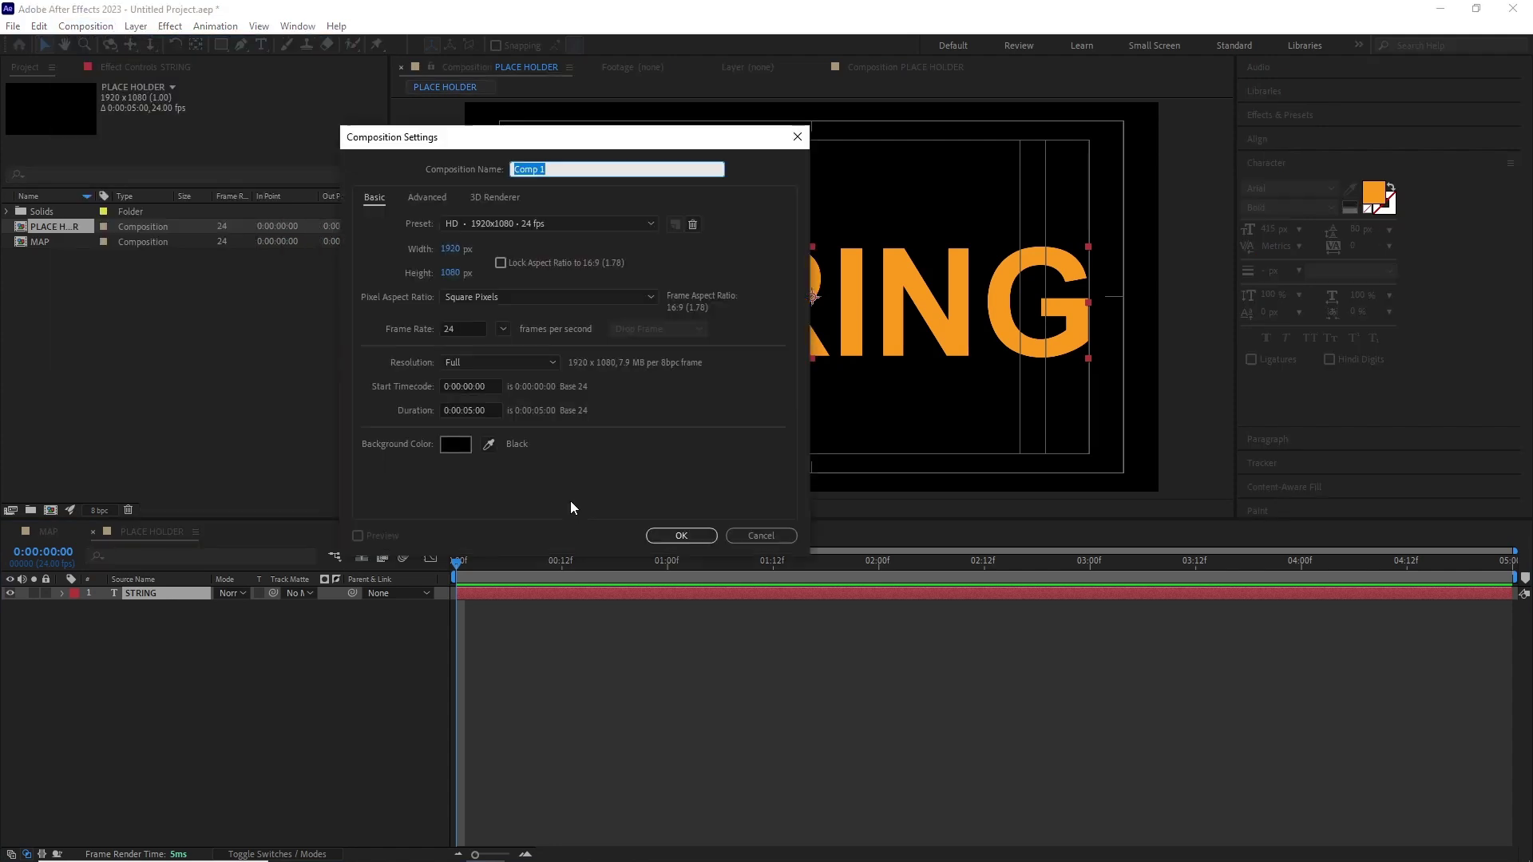
{"action": "left_click", "coordinate": [690, 534]}
{"action": "left_click_drag", "start_coordinate": [61, 227], "coordinate": [159, 594]}
{"action": "left_click", "coordinate": [40, 242]}
{"action": "left_click_drag", "start_coordinate": [132, 671], "coordinate": [189, 660]}
Set MAP's Track Matte to PLACE HOLDER and preview from the start.
{"action": "left_click", "coordinate": [308, 606]}
{"action": "left_click", "coordinate": [312, 650]}
{"action": "left_click_drag", "start_coordinate": [544, 575], "coordinate": [446, 557]}
{"action": "key", "text": "space"}
At 2 seconds, add an adjustment layer named Displace.
{"action": "left_click_drag", "start_coordinate": [448, 562], "coordinate": [878, 562]}
{"action": "left_click", "coordinate": [136, 26]}
{"action": "mouse_move", "coordinate": [171, 46]}
{"action": "left_click", "coordinate": [435, 150]}
{"action": "right_click", "coordinate": [186, 593]}
{"action": "left_click", "coordinate": [220, 602]}
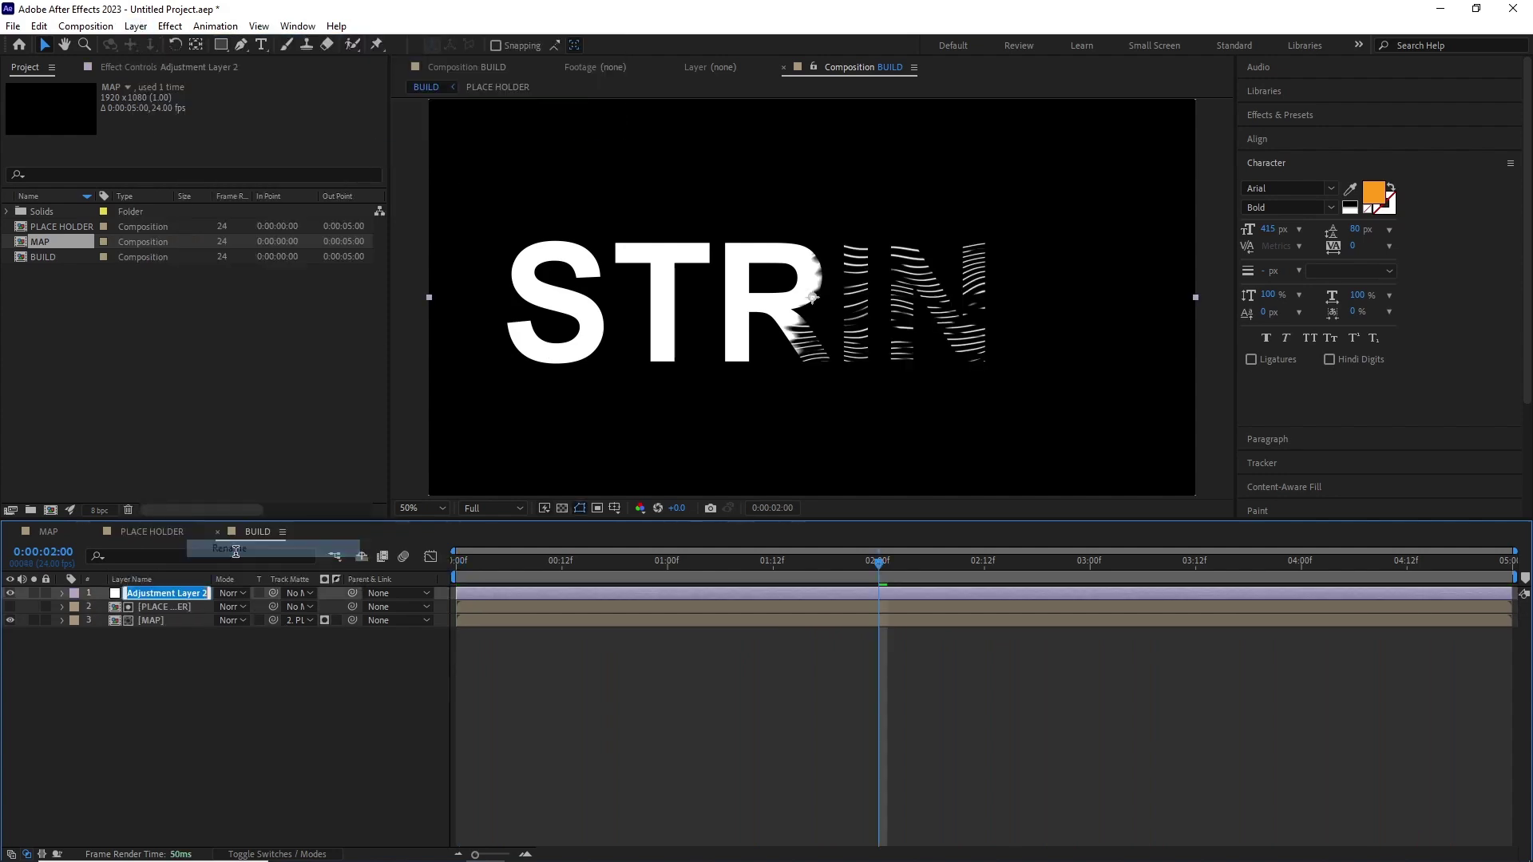
{"action": "type", "text": "Displace"}
{"action": "key", "text": "Return"}
Apply Displacement Map to Displace using MAP as source with increased horizontal displacement.
{"action": "left_click", "coordinate": [170, 25]}
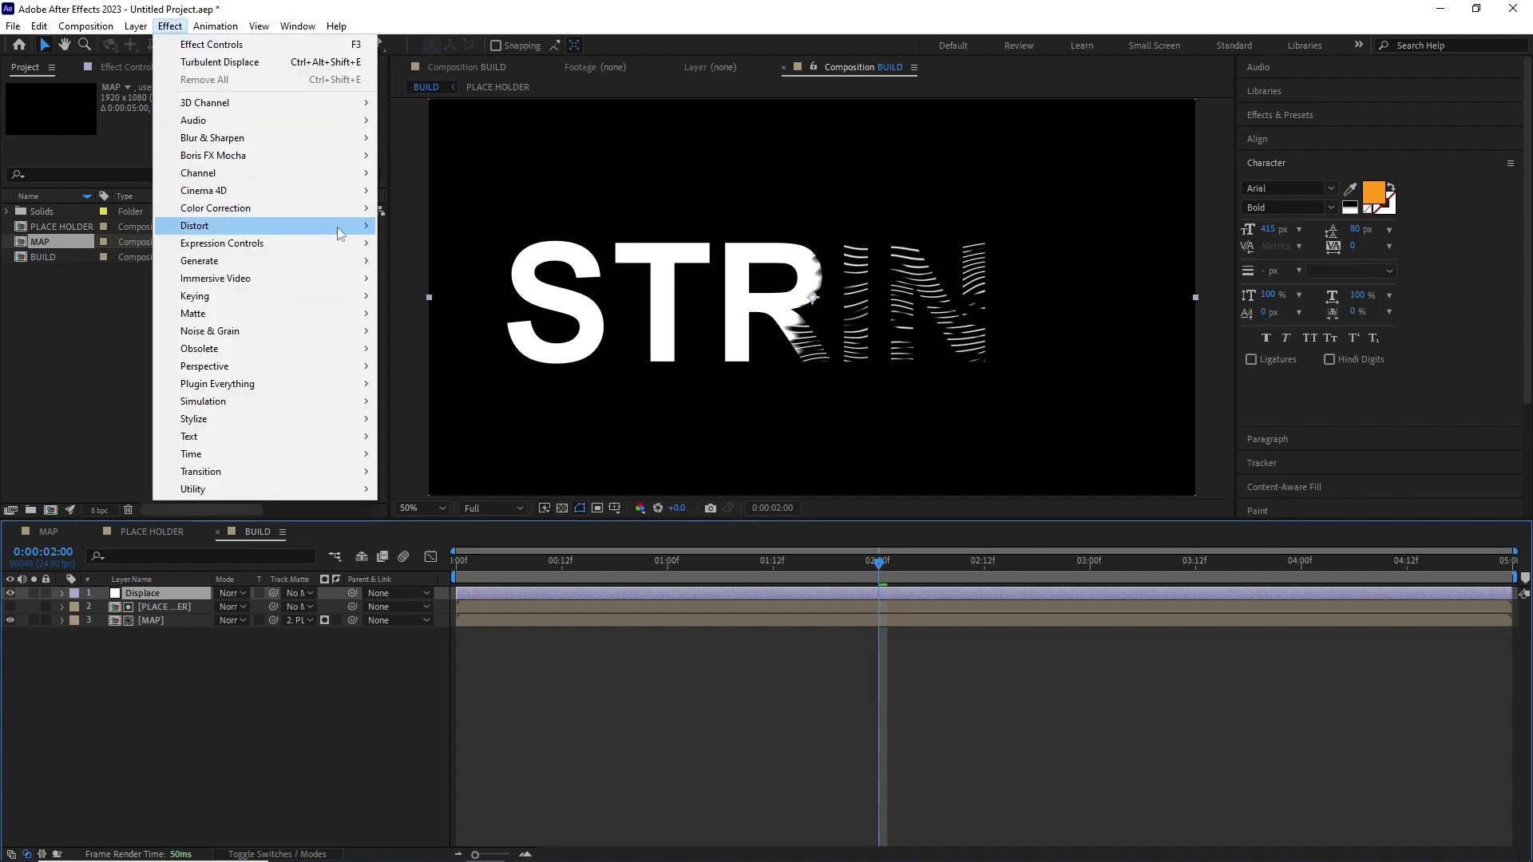
{"action": "mouse_move", "coordinate": [355, 228]}
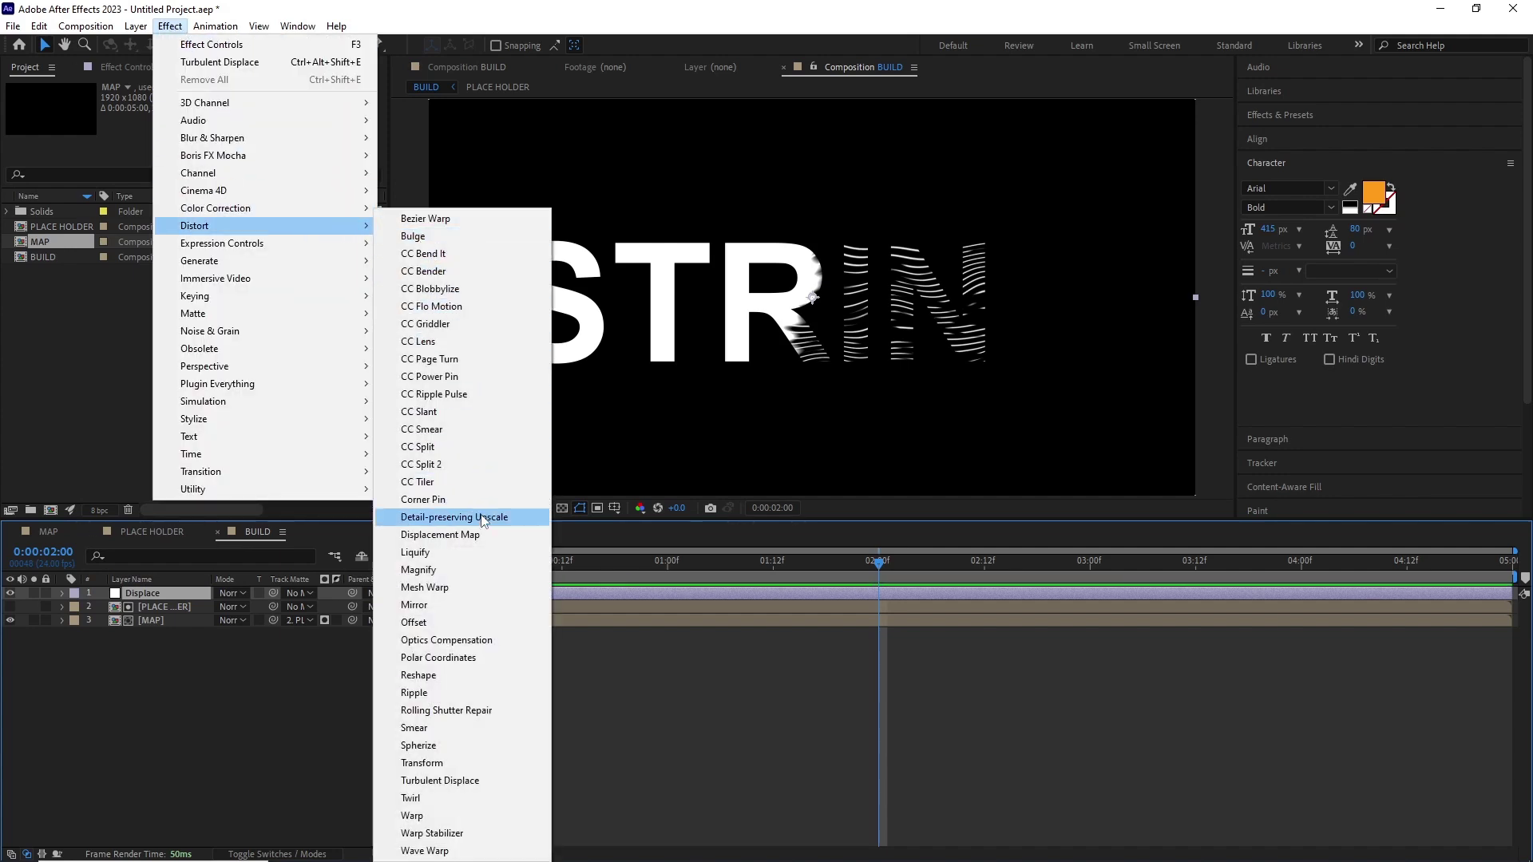
{"action": "left_click", "coordinate": [459, 534]}
{"action": "left_click_drag", "start_coordinate": [741, 569], "coordinate": [922, 563]}
{"action": "left_click", "coordinate": [252, 116]}
{"action": "left_click", "coordinate": [263, 190]}
{"action": "left_click_drag", "start_coordinate": [217, 148], "coordinate": [170, 194]}
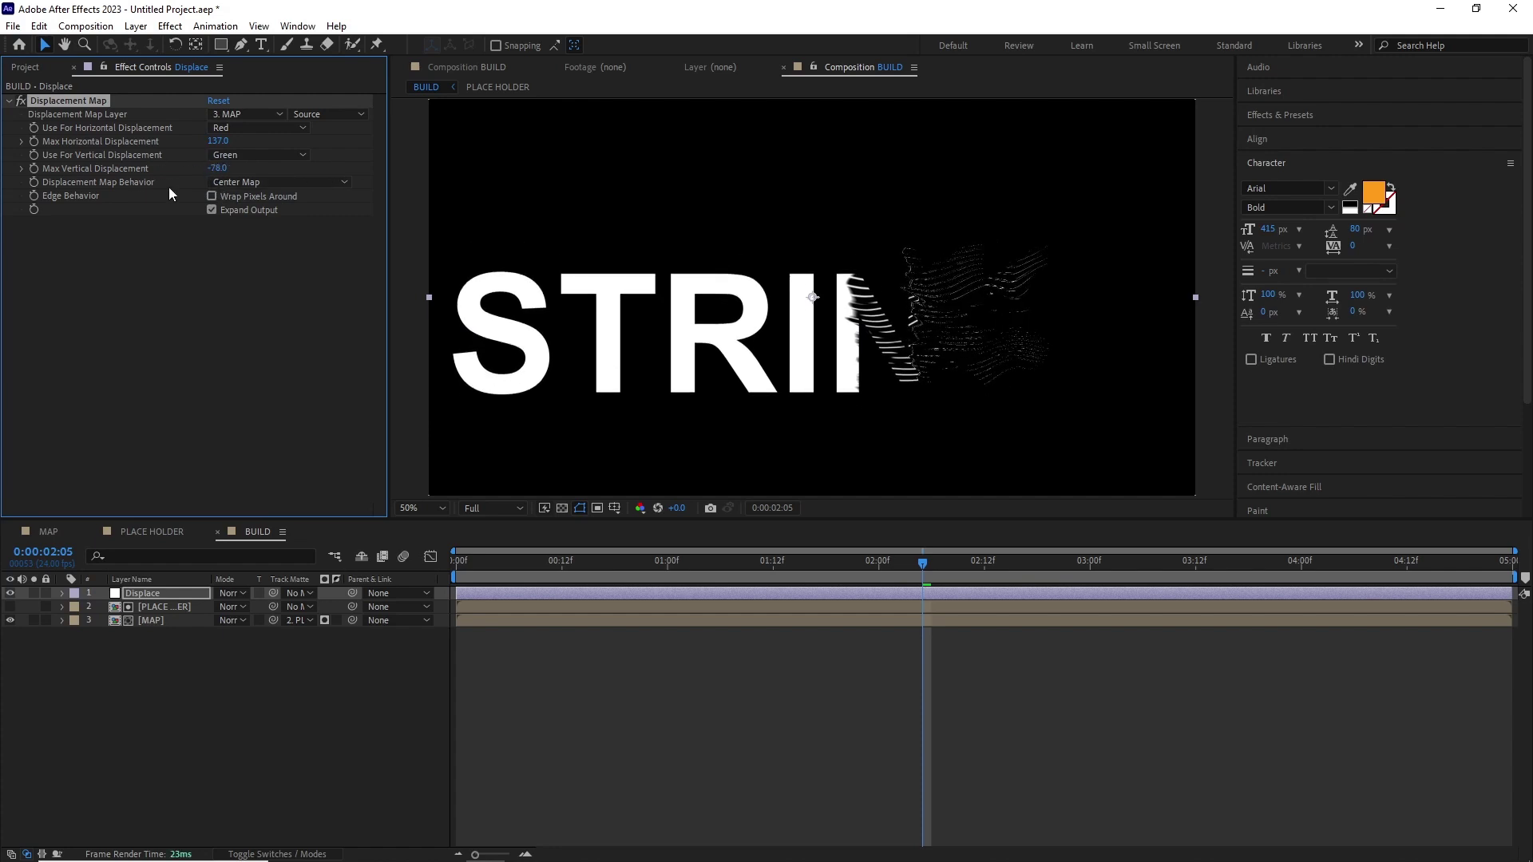
{"action": "left_click_drag", "start_coordinate": [846, 578], "coordinate": [1040, 570]}
Reset the Displace layer's Displacement Map, then browse down Video Copilot's Tutorials By Date list.
{"action": "left_click", "coordinate": [219, 103]}
{"action": "left_click", "coordinate": [168, 593]}
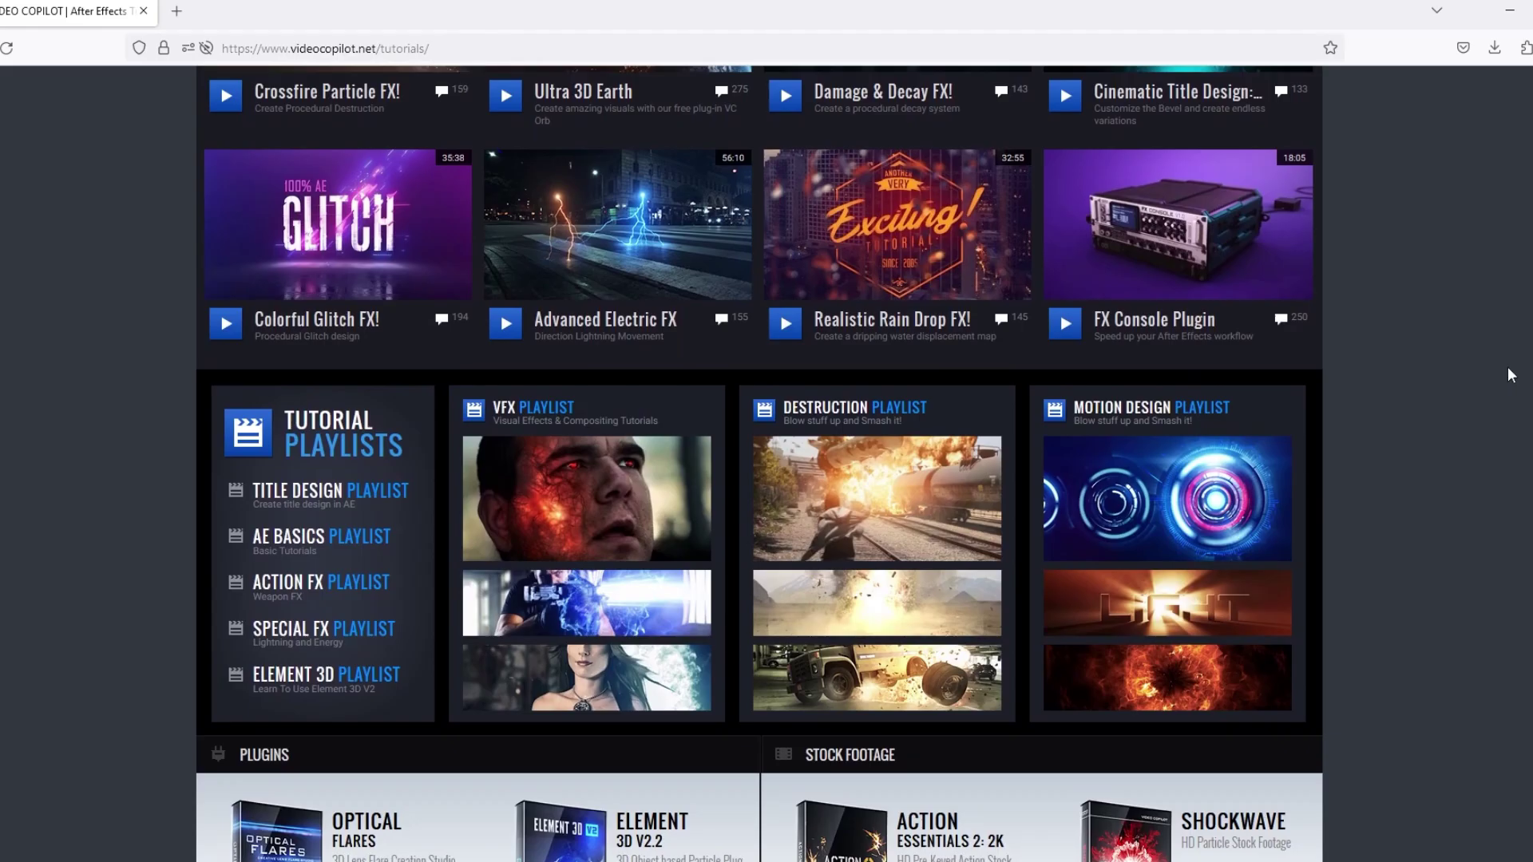
{"action": "scroll", "coordinate": [1509, 373], "scroll_direction": "down", "scroll_amount": 6}
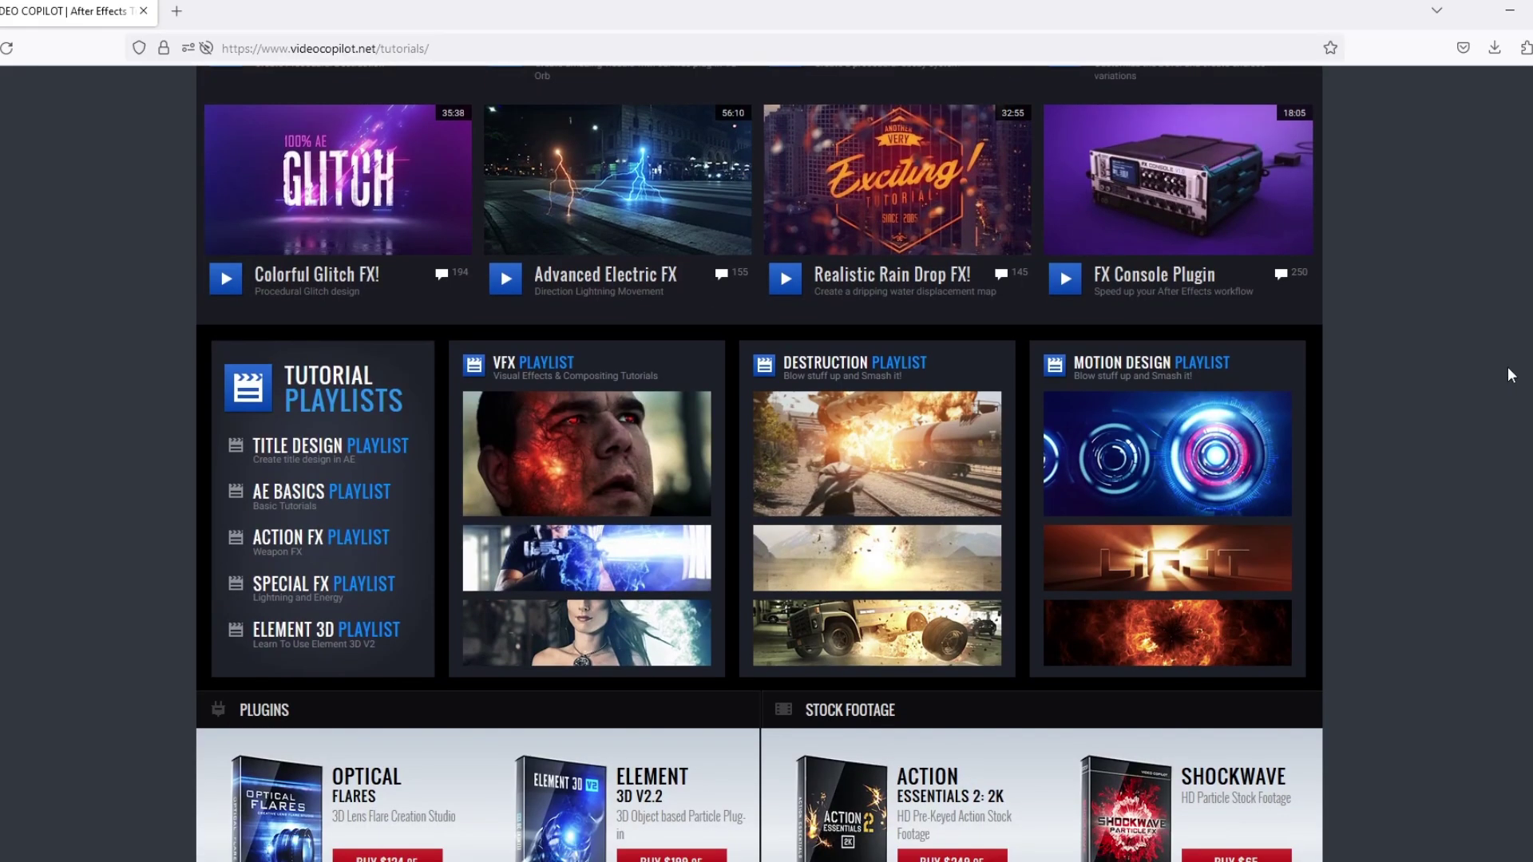
{"action": "scroll", "coordinate": [1511, 374], "scroll_direction": "down", "scroll_amount": 4}
{"action": "scroll", "coordinate": [1511, 375], "scroll_direction": "down", "scroll_amount": 4}
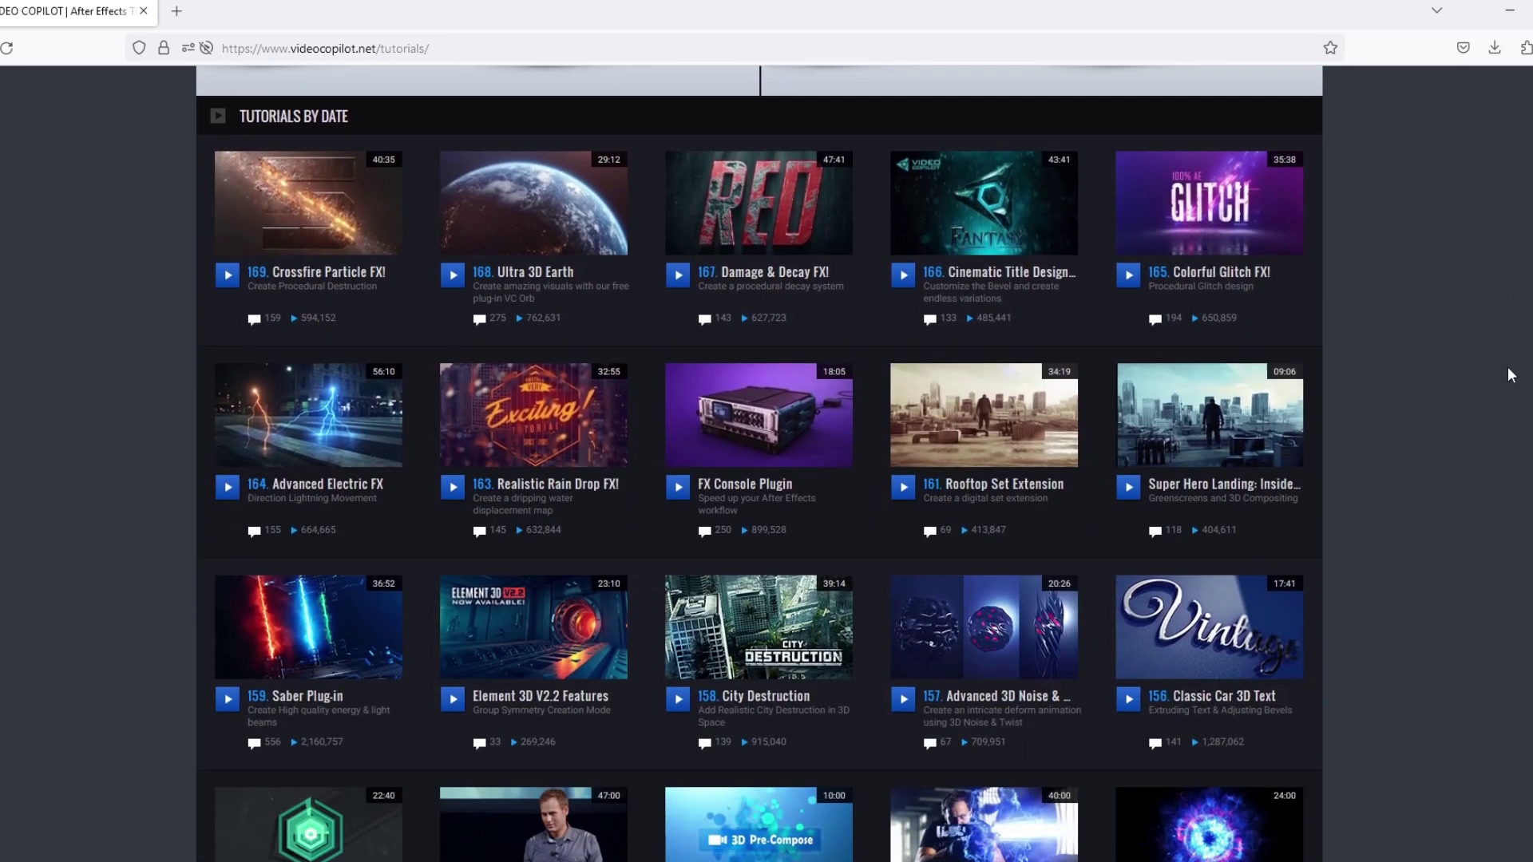
{"action": "scroll", "coordinate": [1511, 374], "scroll_direction": "down", "scroll_amount": 4}
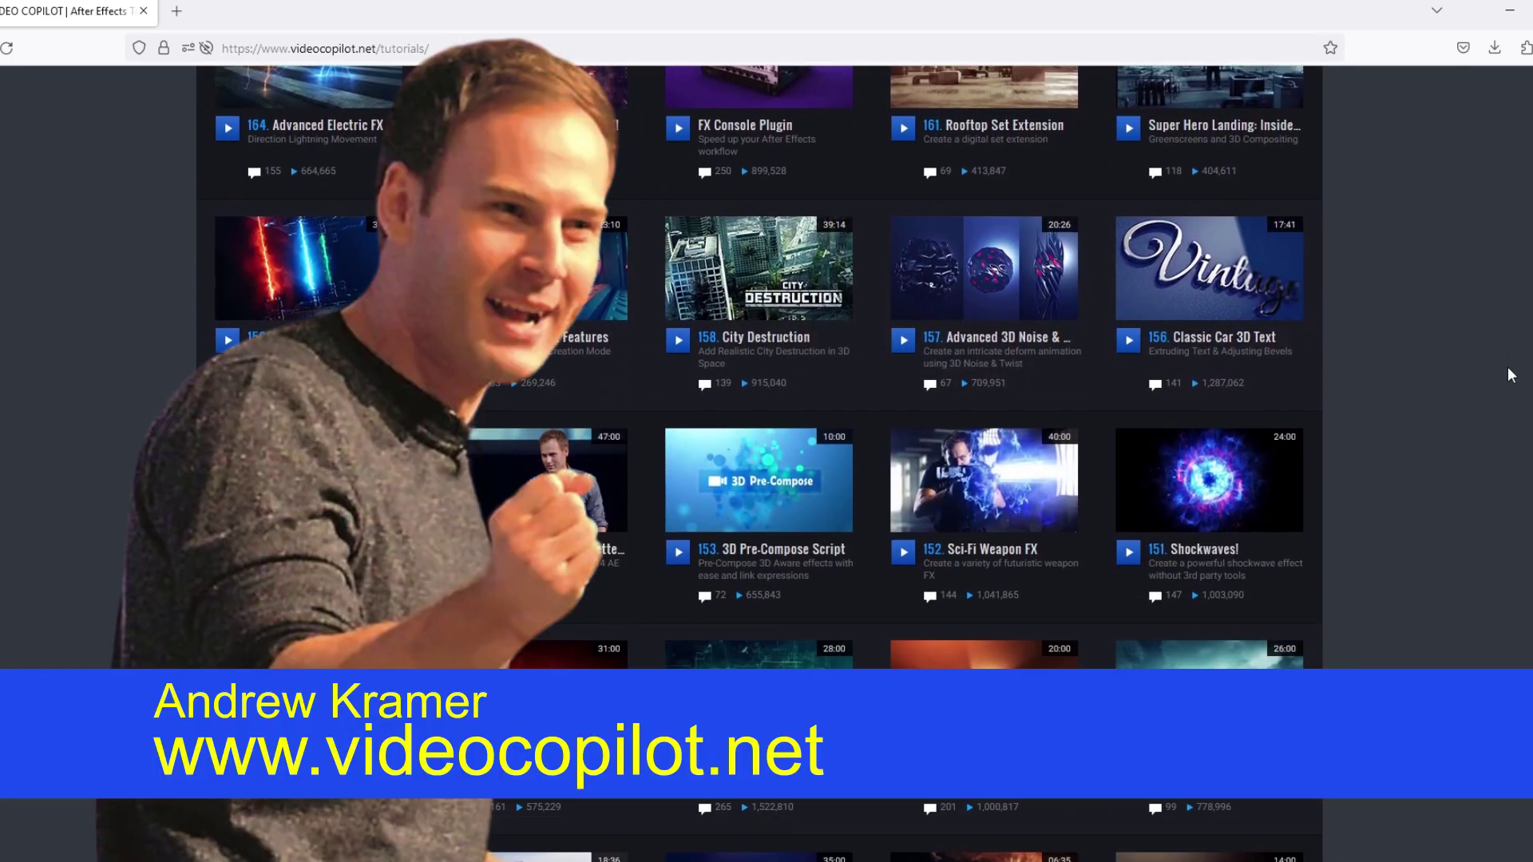
{"action": "scroll", "coordinate": [1511, 374], "scroll_direction": "down", "scroll_amount": 4}
{"action": "scroll", "coordinate": [1511, 375], "scroll_direction": "down", "scroll_amount": 4}
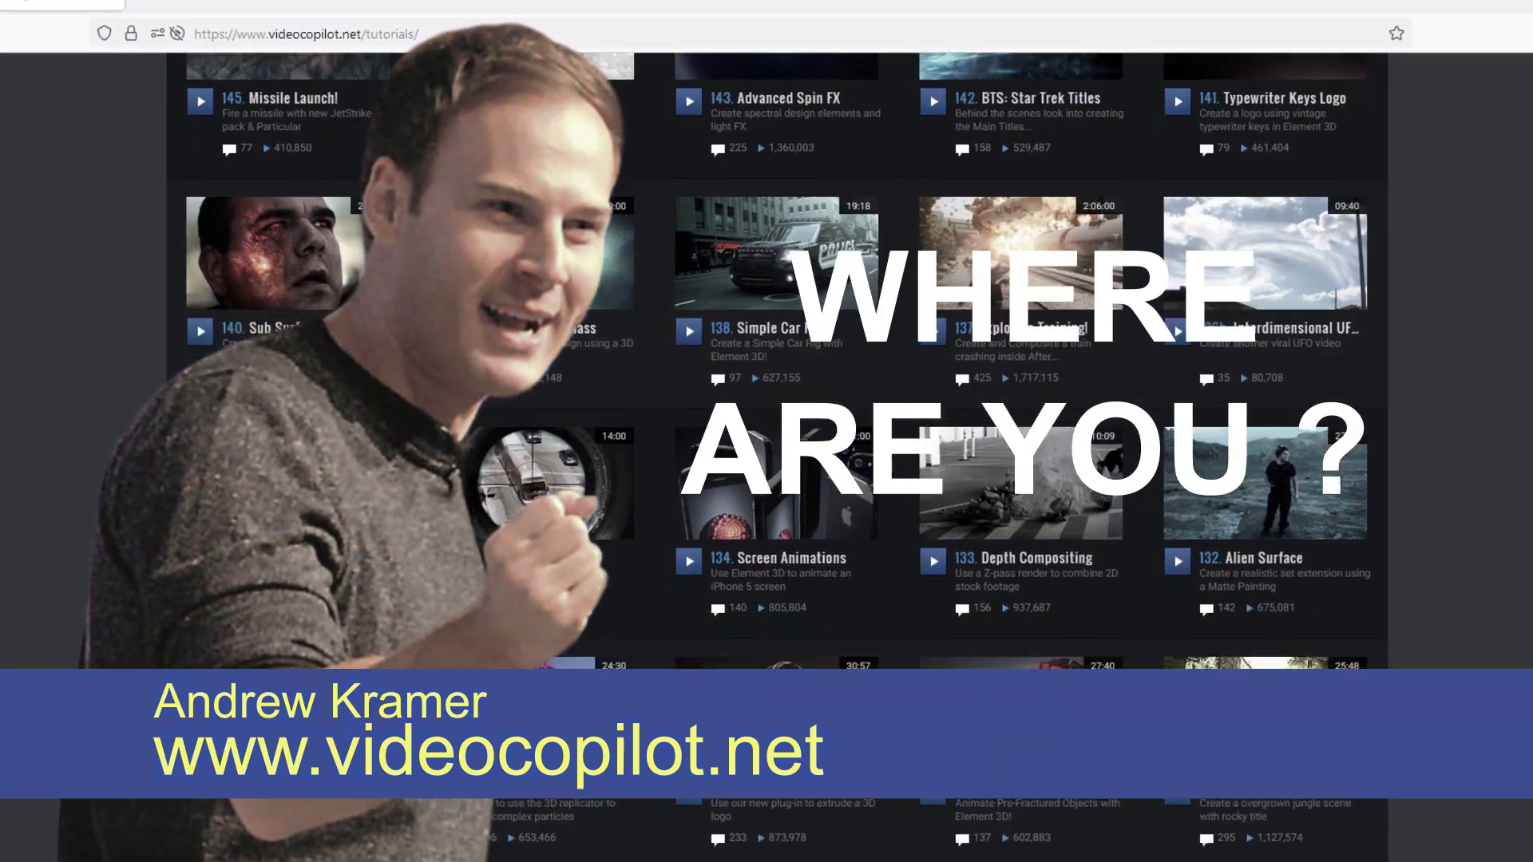
{"action": "scroll", "coordinate": [1511, 375], "scroll_direction": "down", "scroll_amount": 5}
{"action": "scroll", "coordinate": [1511, 375], "scroll_direction": "down", "scroll_amount": 5}
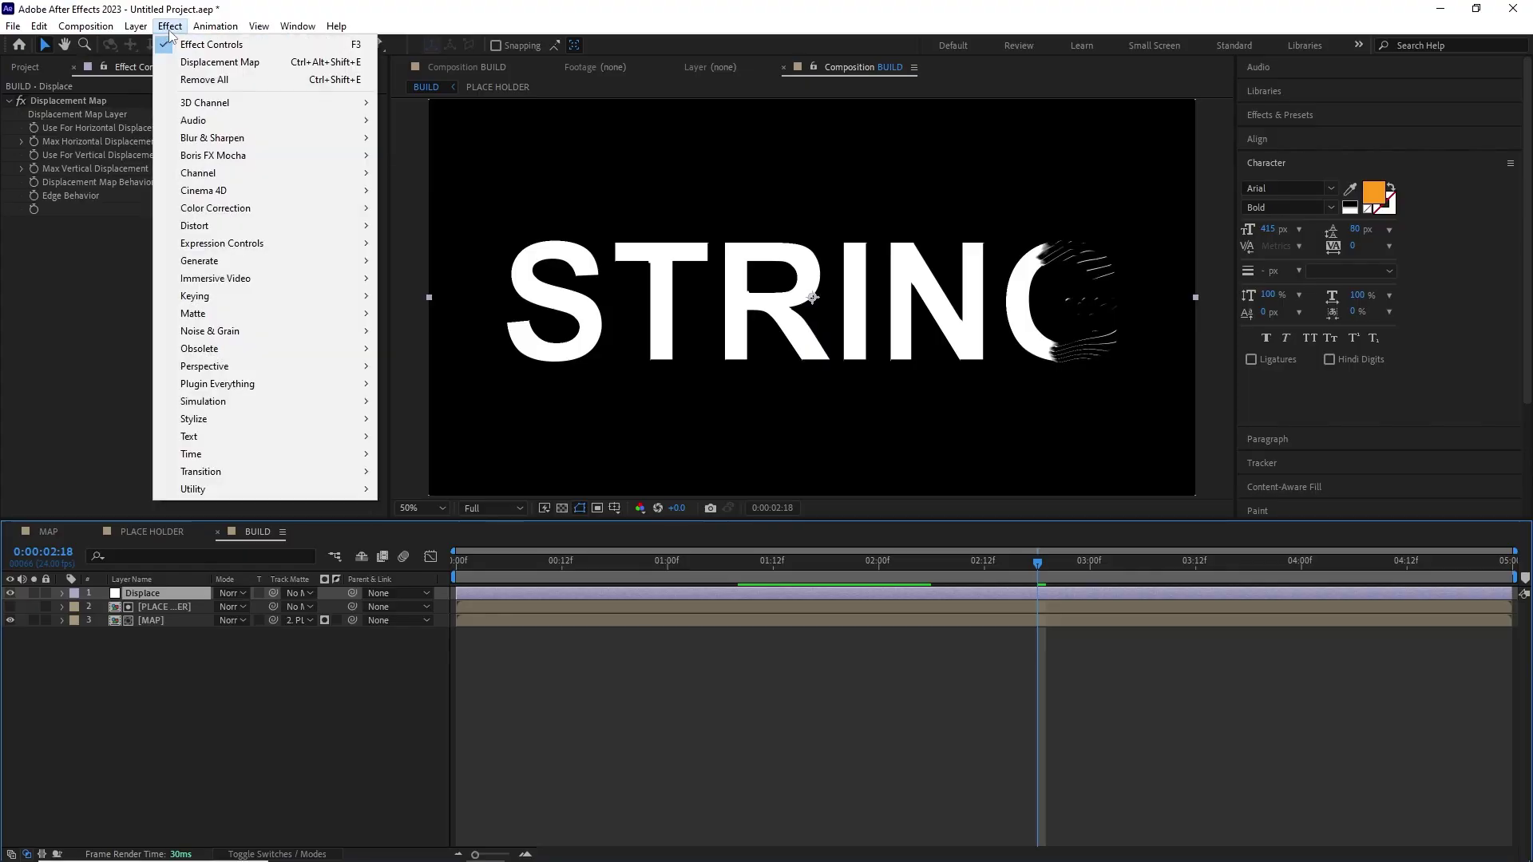
Add a Transform effect whose Position expression is value+[Max Horizontal, Max Vertical Displacement].
{"action": "mouse_move", "coordinate": [239, 225]}
{"action": "left_click", "coordinate": [467, 759]}
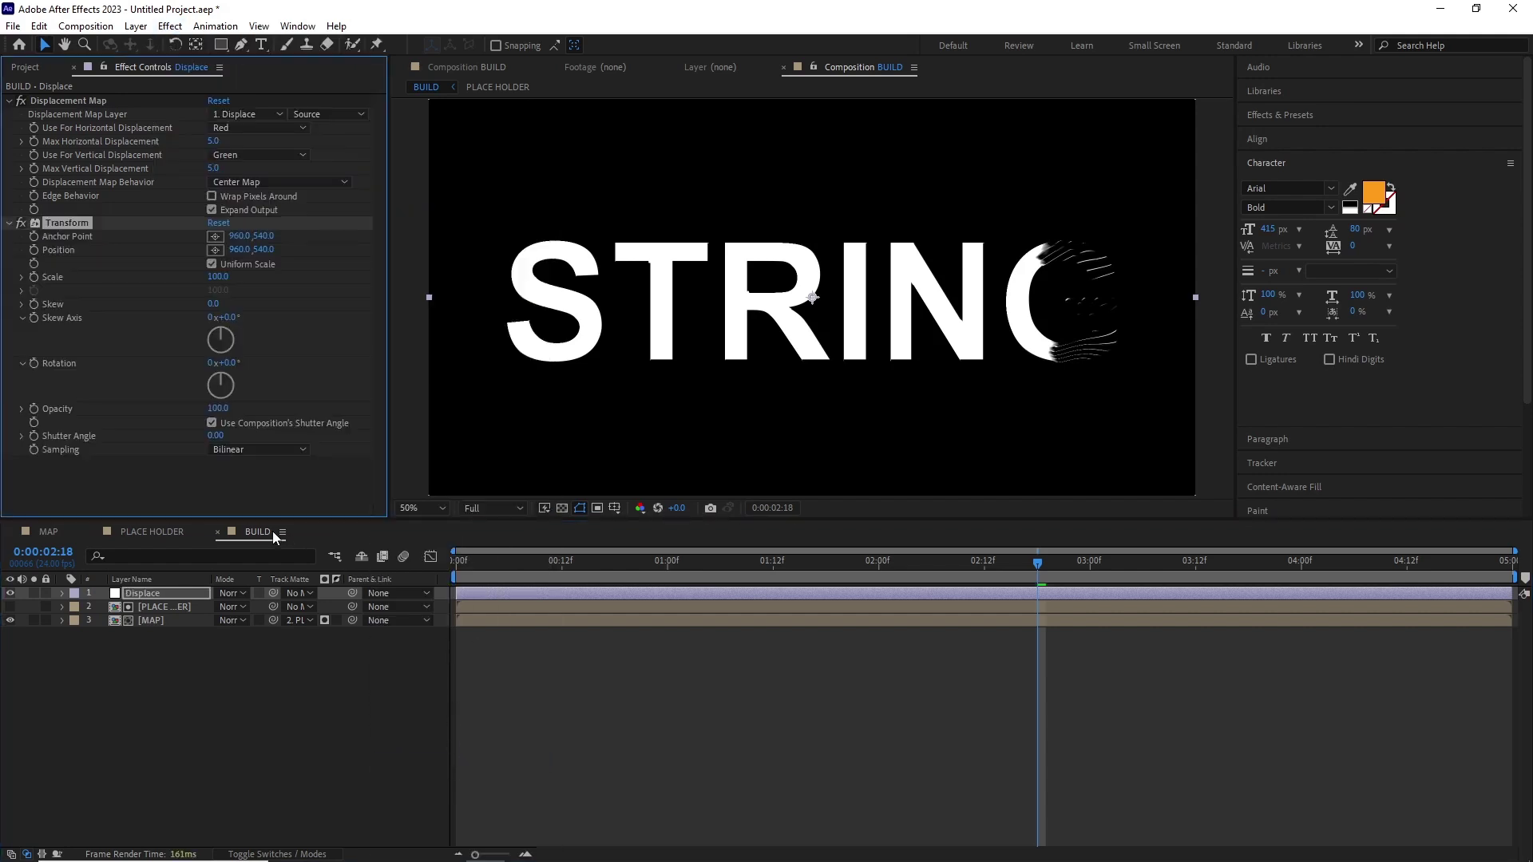
{"action": "left_click", "coordinate": [34, 250], "text": "alt"}
{"action": "type", "text": "value+"}
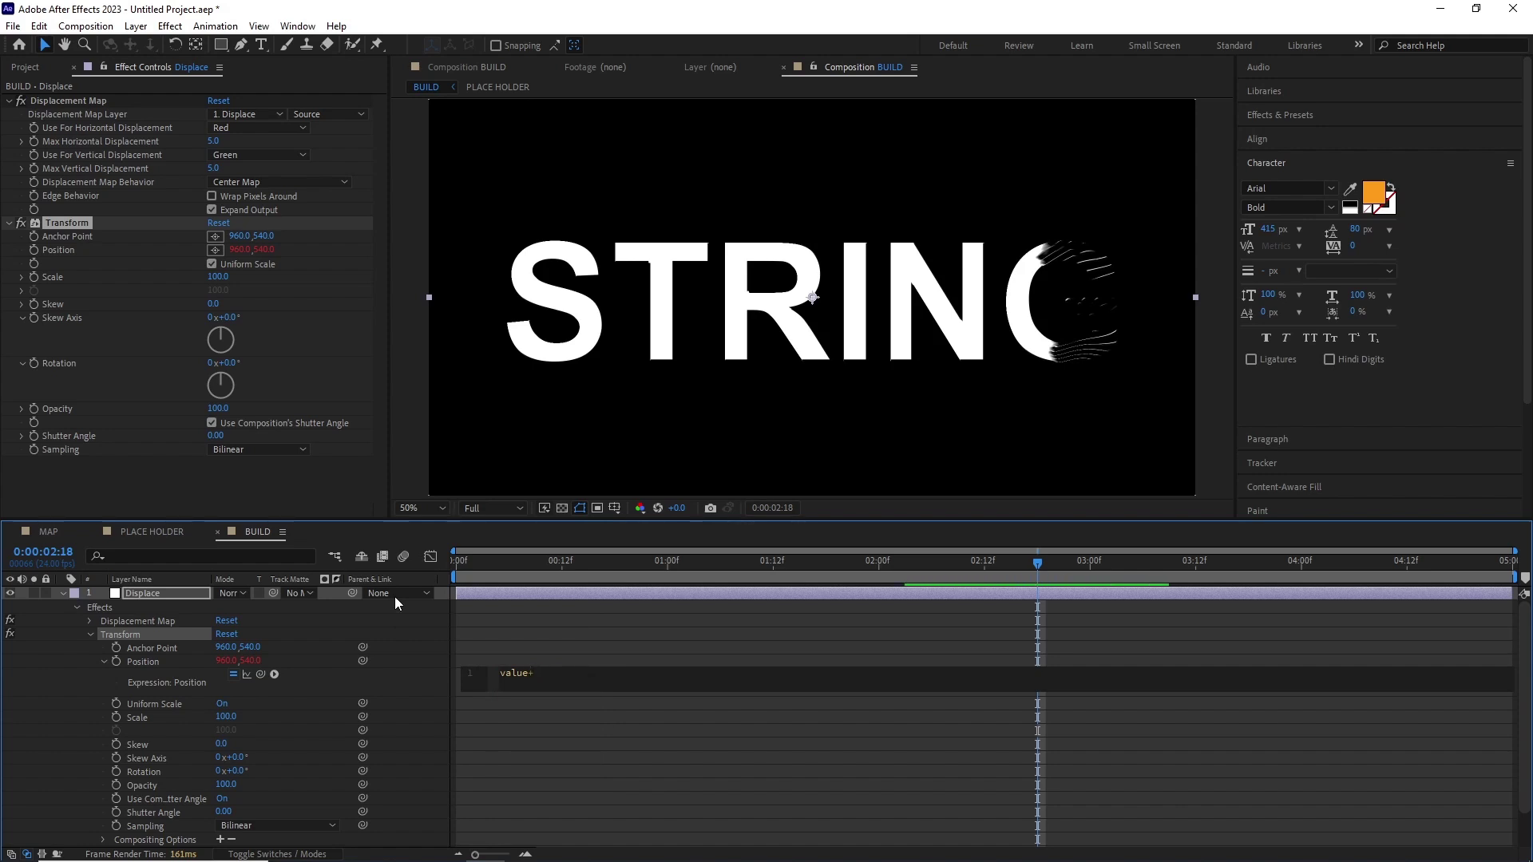
{"action": "type", "text": "["}
{"action": "left_click_drag", "start_coordinate": [261, 674], "coordinate": [105, 142]}
{"action": "type", "text": ","}
{"action": "left_click_drag", "start_coordinate": [114, 200], "coordinate": [117, 170]}
{"action": "left_click", "coordinate": [516, 631]}
Move Transform above Displacement Map, then test and undo a large horizontal displacement.
{"action": "left_click", "coordinate": [65, 222]}
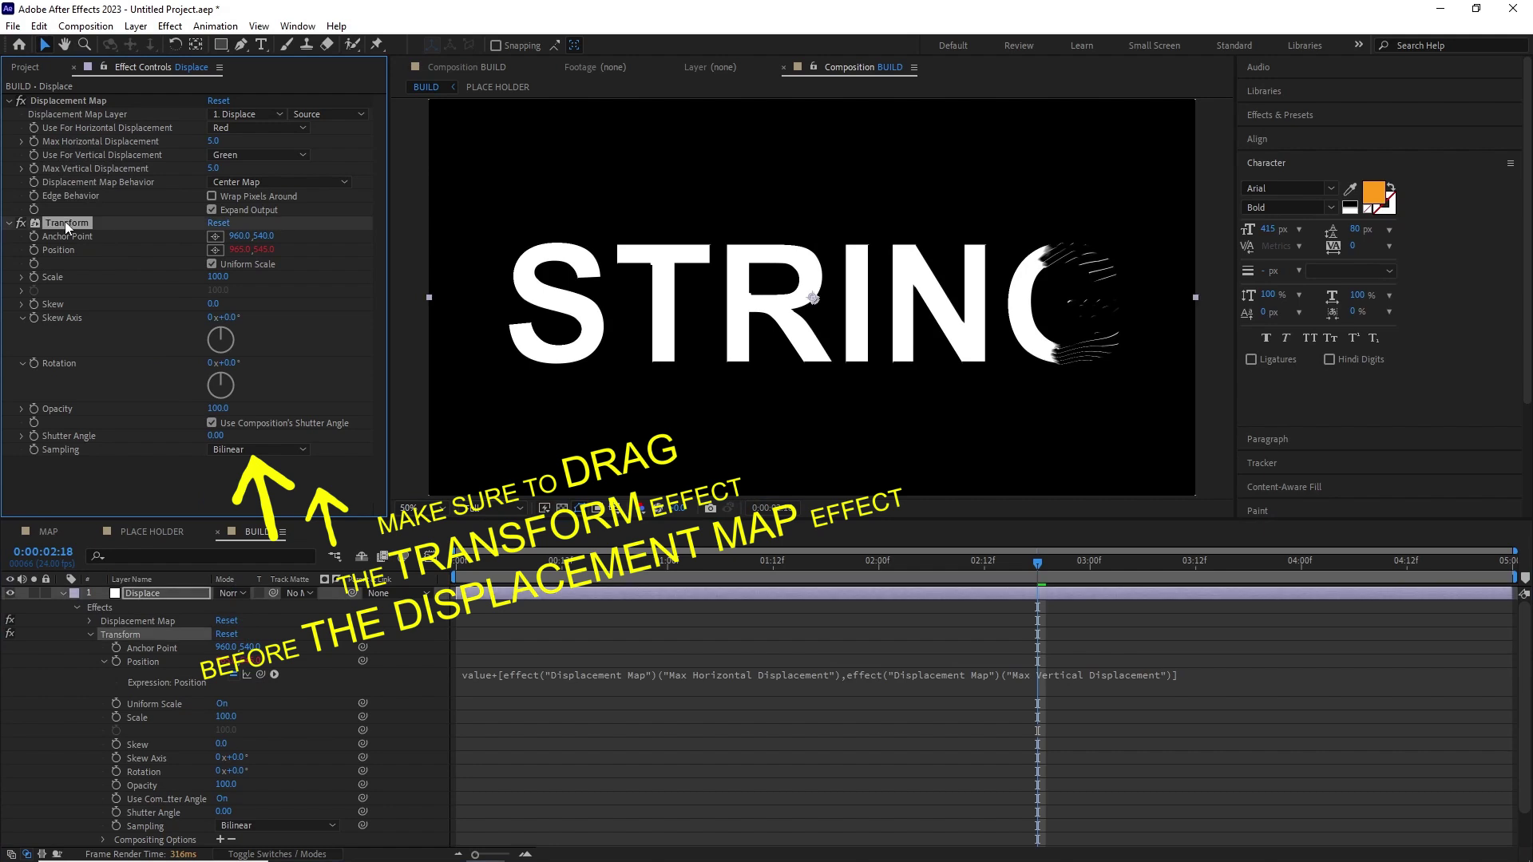
{"action": "left_click_drag", "start_coordinate": [64, 221], "coordinate": [47, 97]}
{"action": "left_click", "coordinate": [63, 593]}
{"action": "left_click_drag", "start_coordinate": [213, 381], "coordinate": [244, 422]}
{"action": "key", "text": "ctrl+z"}
{"action": "key", "text": "ctrl+z"}
{"action": "key", "text": "ctrl+z"}
Duplicate the MAP layer, set it to No Matte, hide it and rename it MAPB.
{"action": "left_click", "coordinate": [160, 620]}
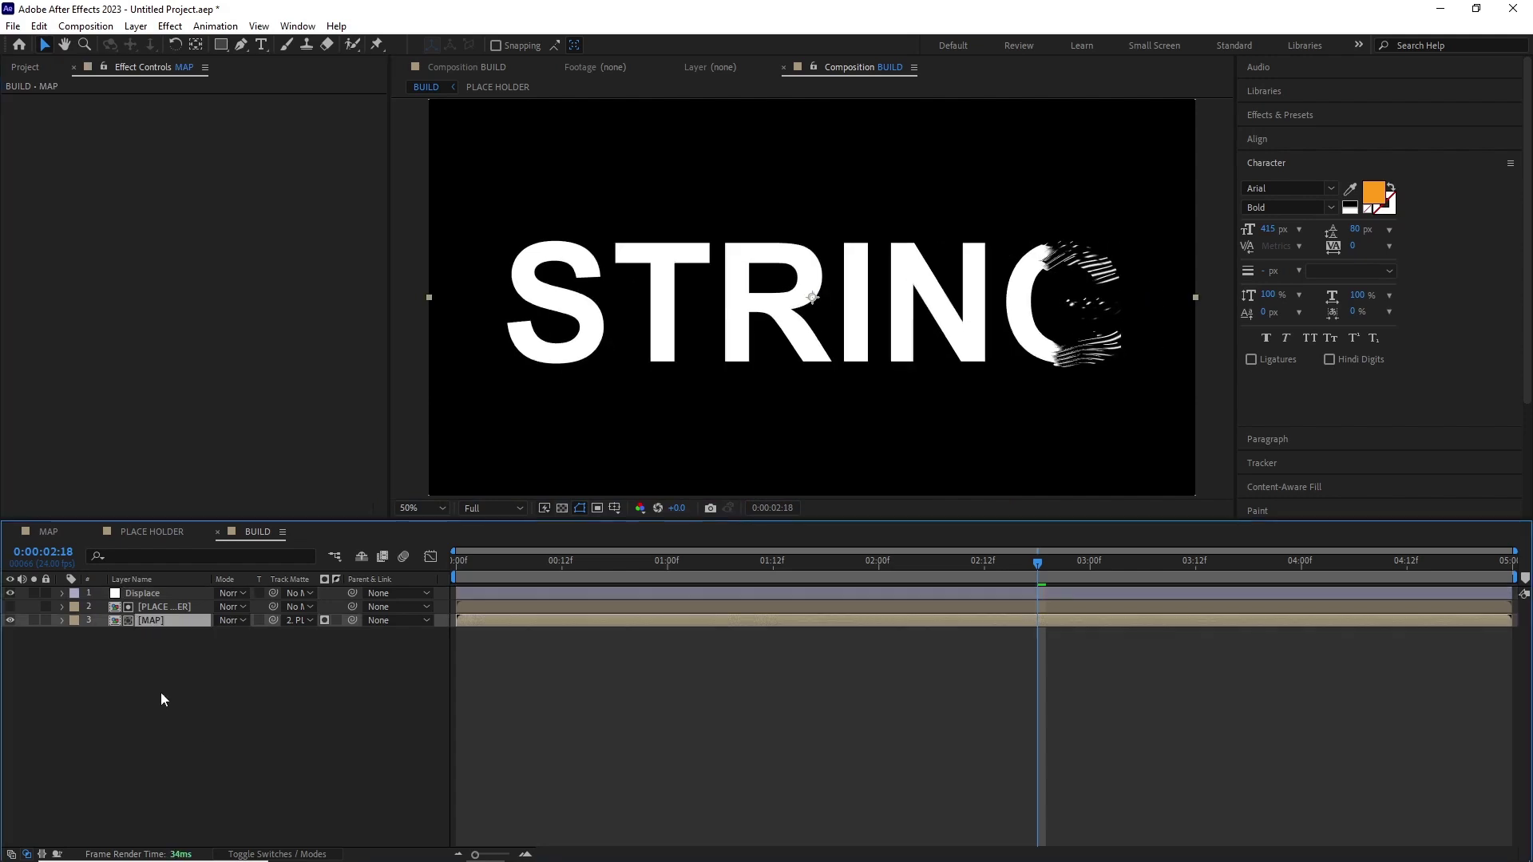
{"action": "key", "text": "ctrl+d"}
{"action": "left_click", "coordinate": [305, 637]}
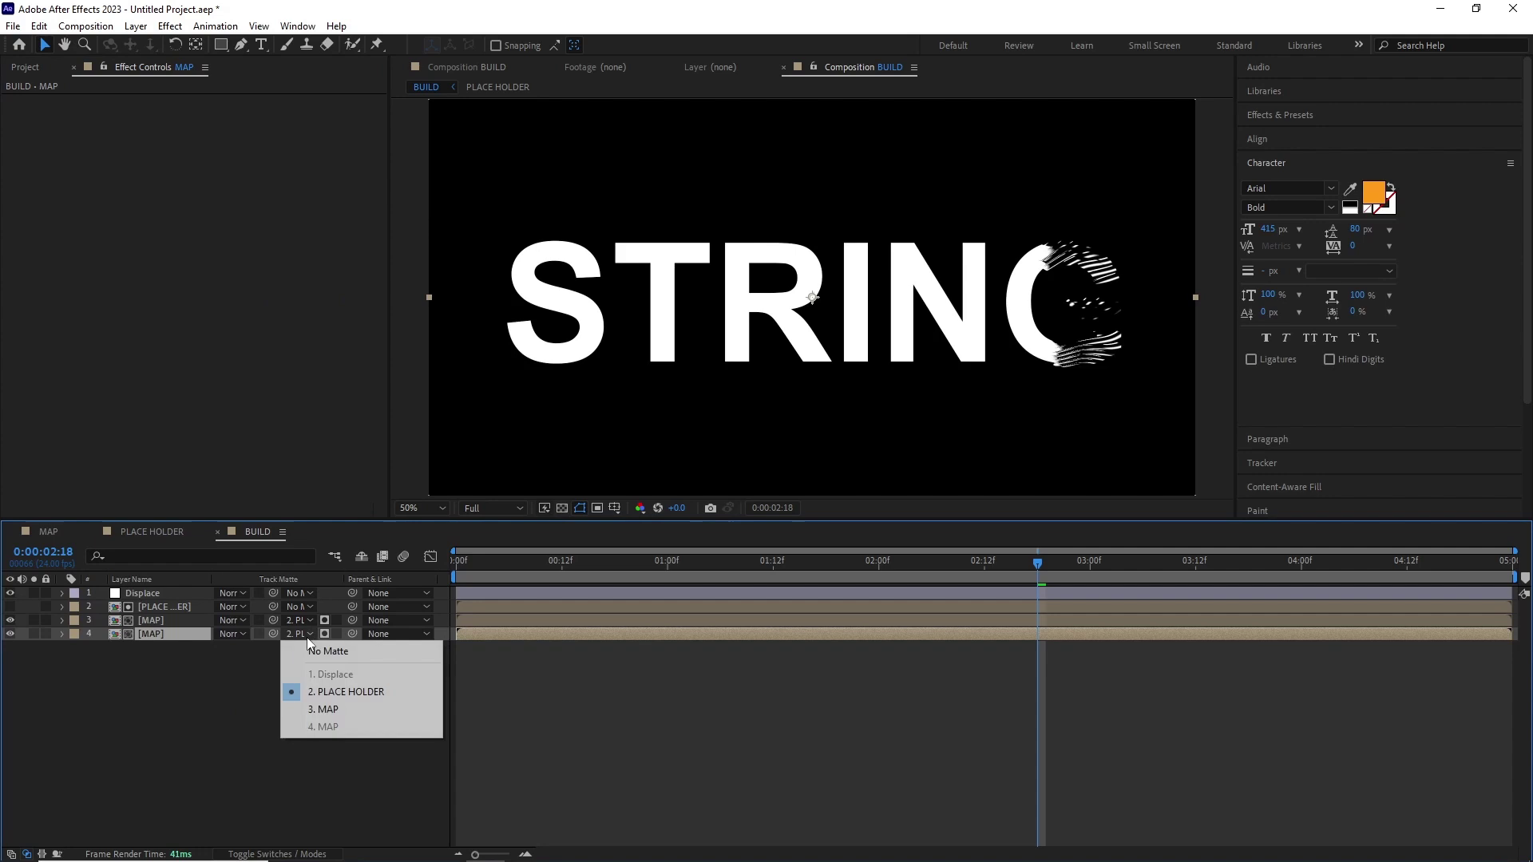
{"action": "left_click", "coordinate": [315, 645]}
{"action": "left_click", "coordinate": [10, 634]}
{"action": "right_click", "coordinate": [138, 640]}
{"action": "left_click", "coordinate": [172, 588]}
{"action": "type", "text": "B"}
{"action": "left_click", "coordinate": [131, 657]}
{"action": "left_click", "coordinate": [140, 635]}
Set the Displace layer's Displacement Map Layer to MAPB with Max Horizontal Displacement 35.
{"action": "left_click", "coordinate": [155, 618]}
{"action": "left_click", "coordinate": [165, 605]}
{"action": "left_click", "coordinate": [166, 597]}
{"action": "left_click", "coordinate": [251, 356]}
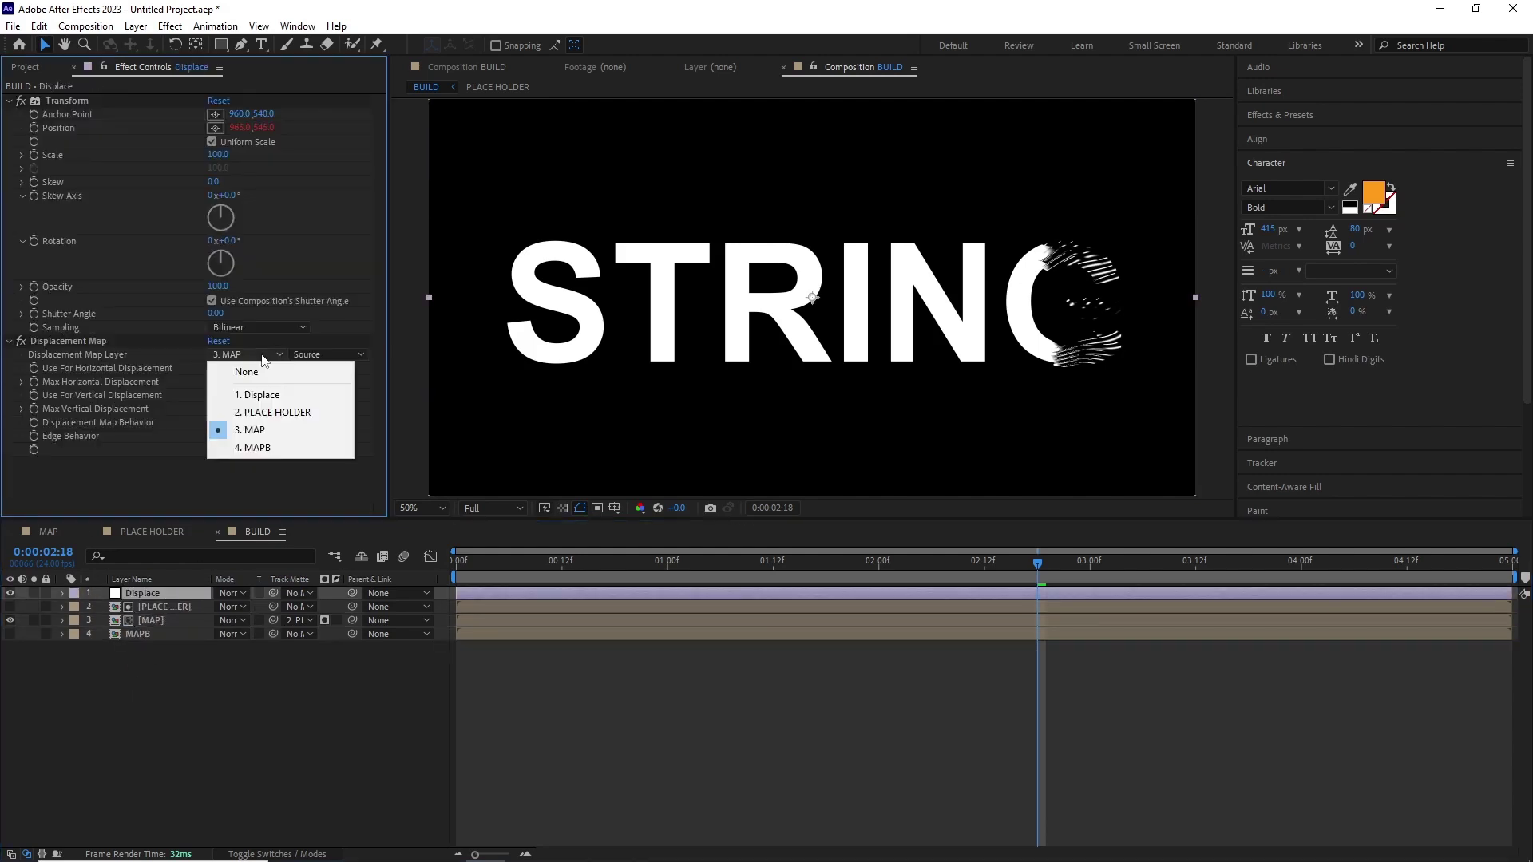
{"action": "left_click", "coordinate": [239, 447]}
{"action": "left_click_drag", "start_coordinate": [214, 383], "coordinate": [239, 384]}
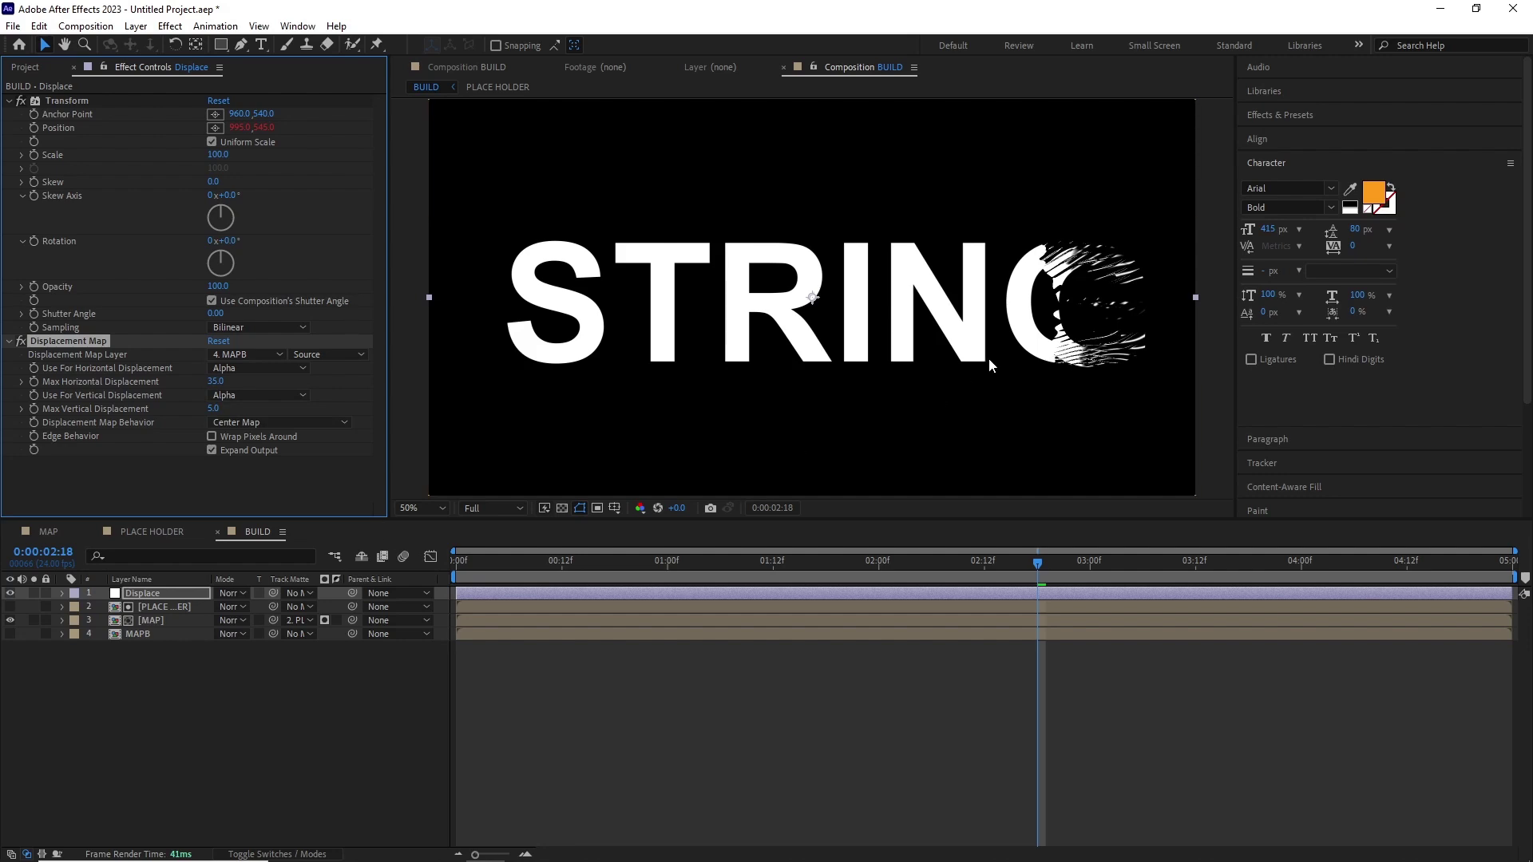
{"action": "scroll", "coordinate": [988, 360], "scroll_direction": "up", "scroll_amount": 2}
{"action": "left_click_drag", "start_coordinate": [986, 366], "coordinate": [811, 349]}
{"action": "scroll", "coordinate": [831, 358], "scroll_direction": "down", "scroll_amount": 2}
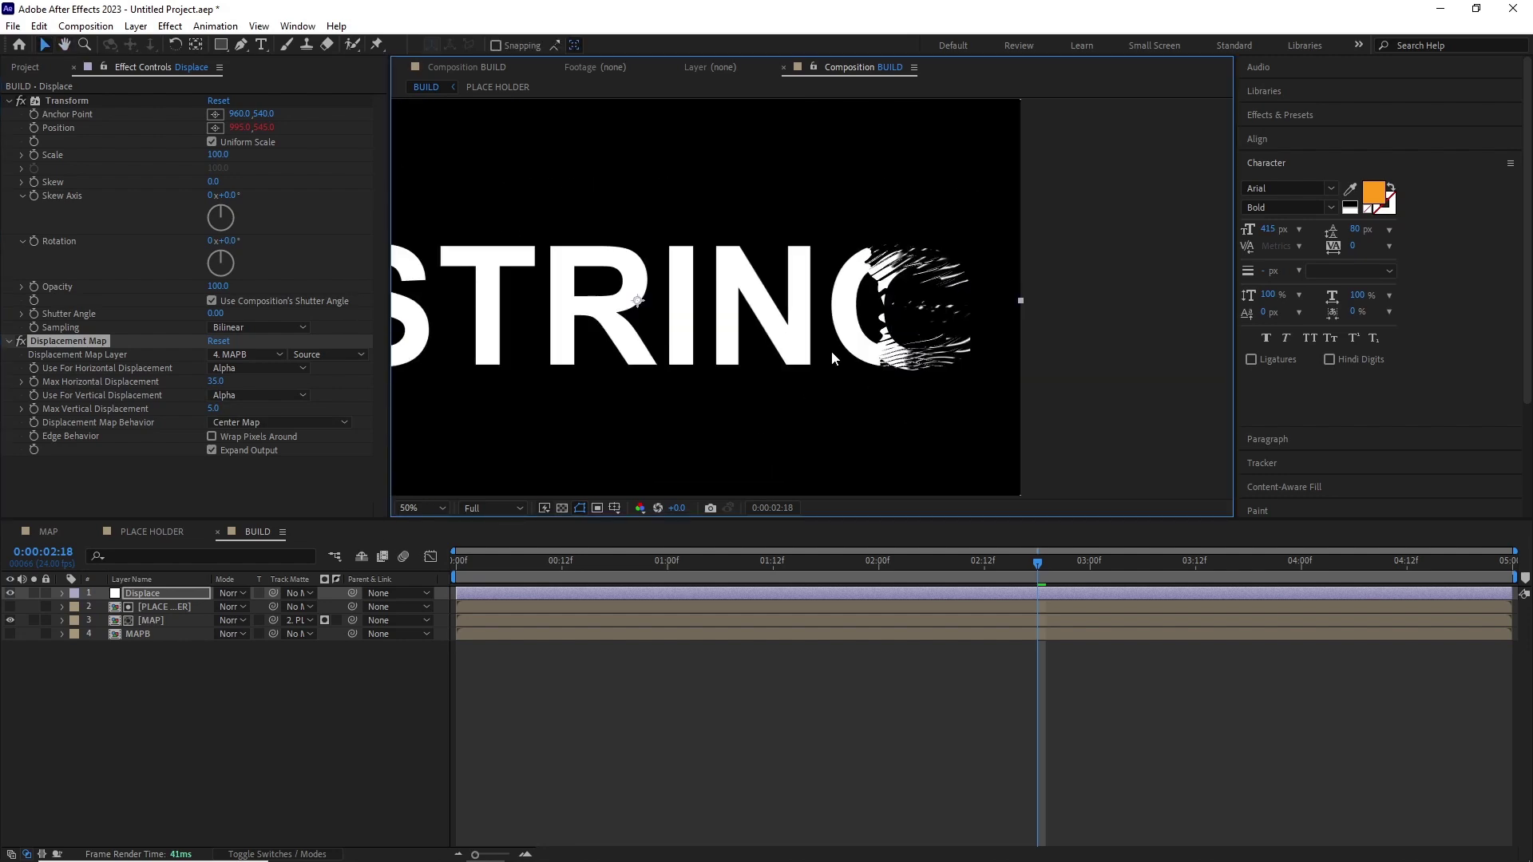
Base the displacement on MAPB's Effects & Masks, then select the MAPB layer.
{"action": "left_click", "coordinate": [332, 354]}
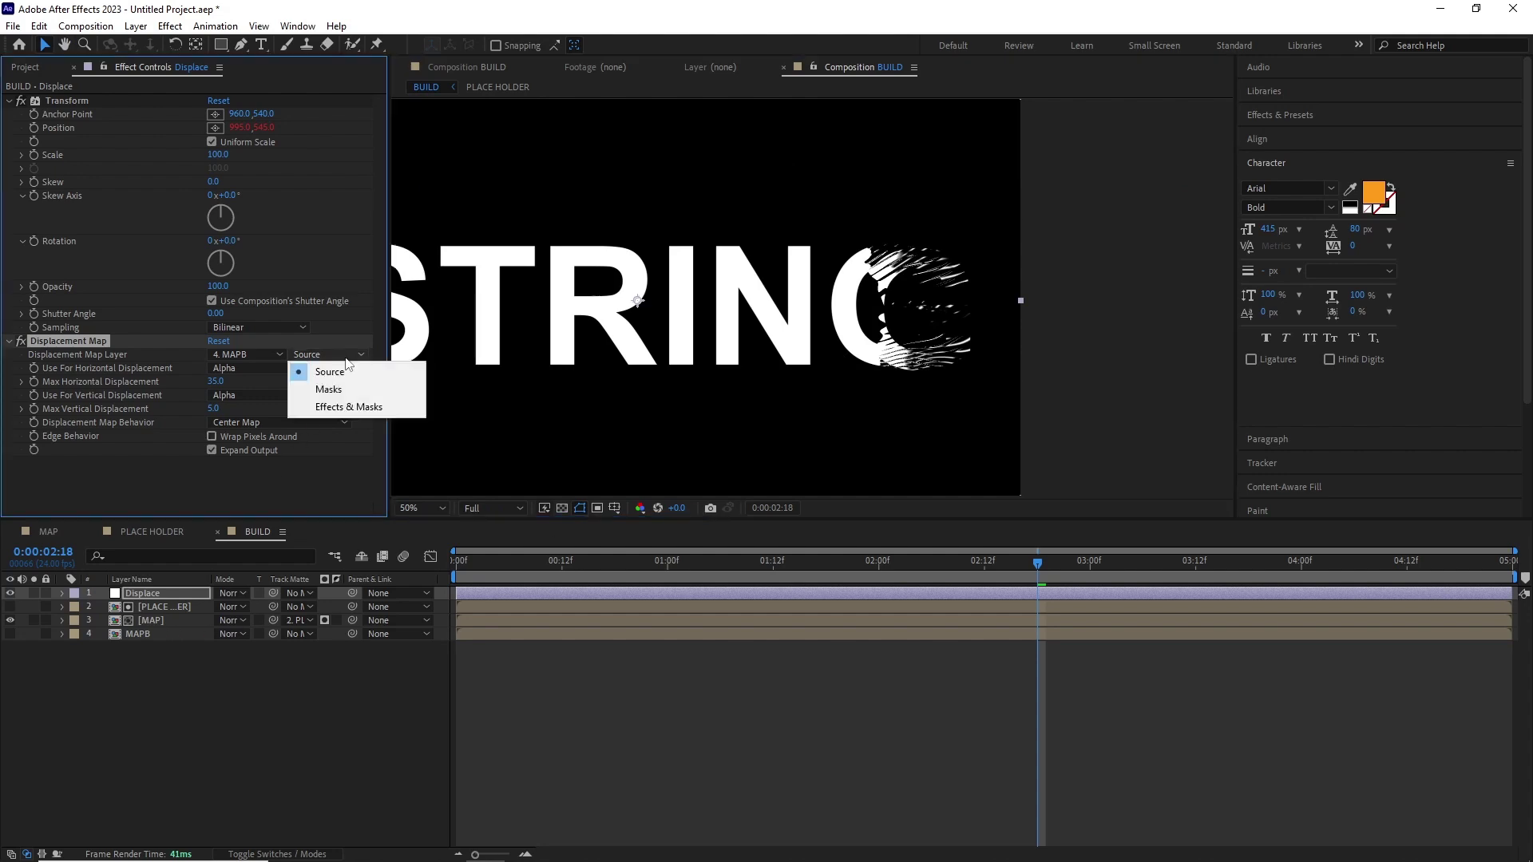
{"action": "left_click", "coordinate": [352, 407]}
{"action": "left_click", "coordinate": [150, 633]}
{"action": "left_click", "coordinate": [171, 25]}
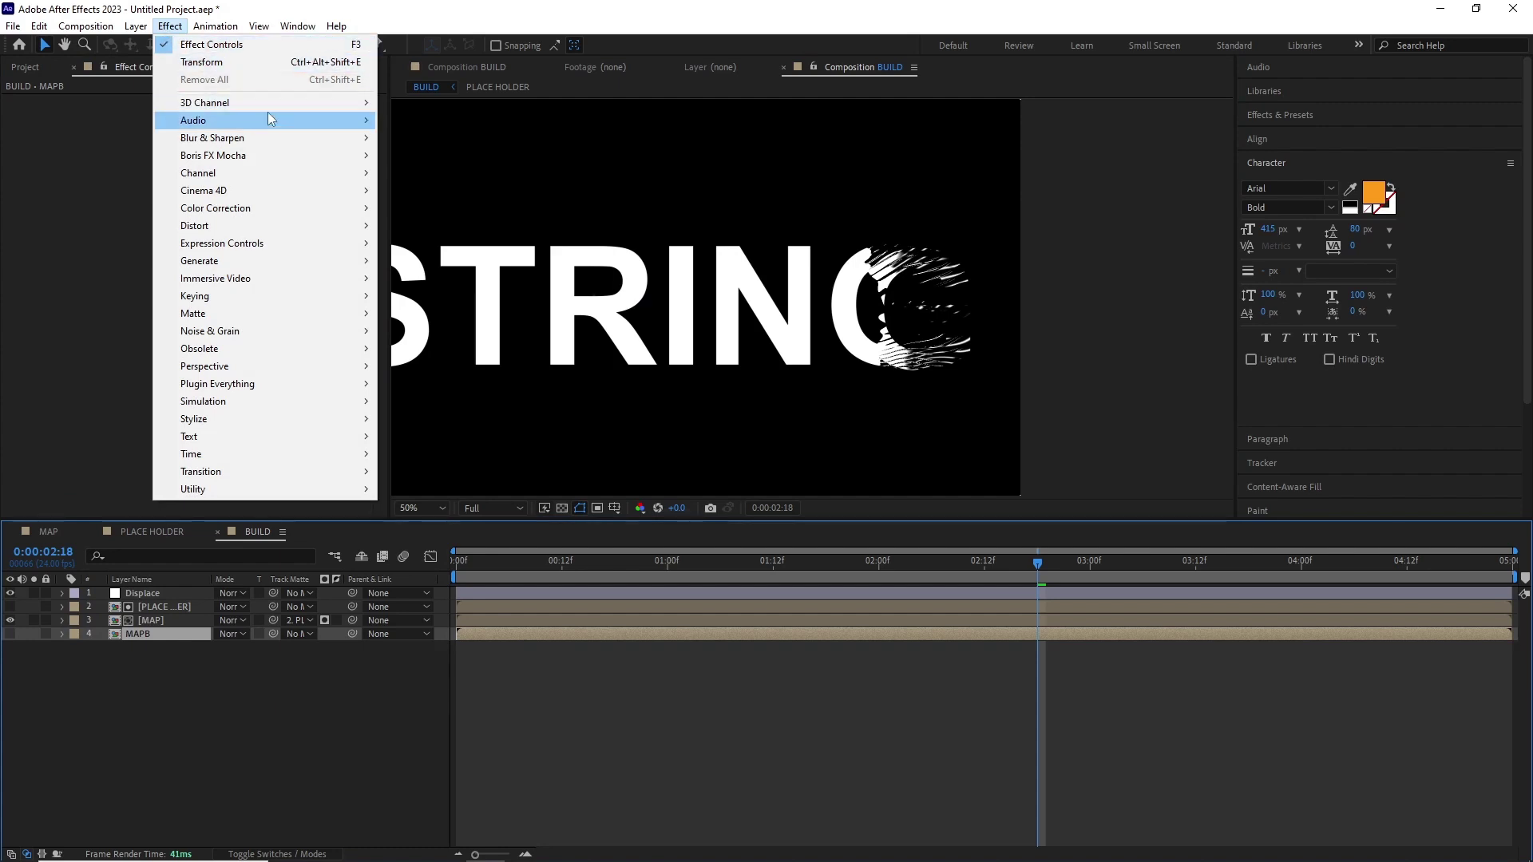
Apply a Gaussian Blur of Blurriness 16 to MAPB, then preview the Displace reveal.
{"action": "mouse_move", "coordinate": [311, 140]}
{"action": "left_click", "coordinate": [429, 331]}
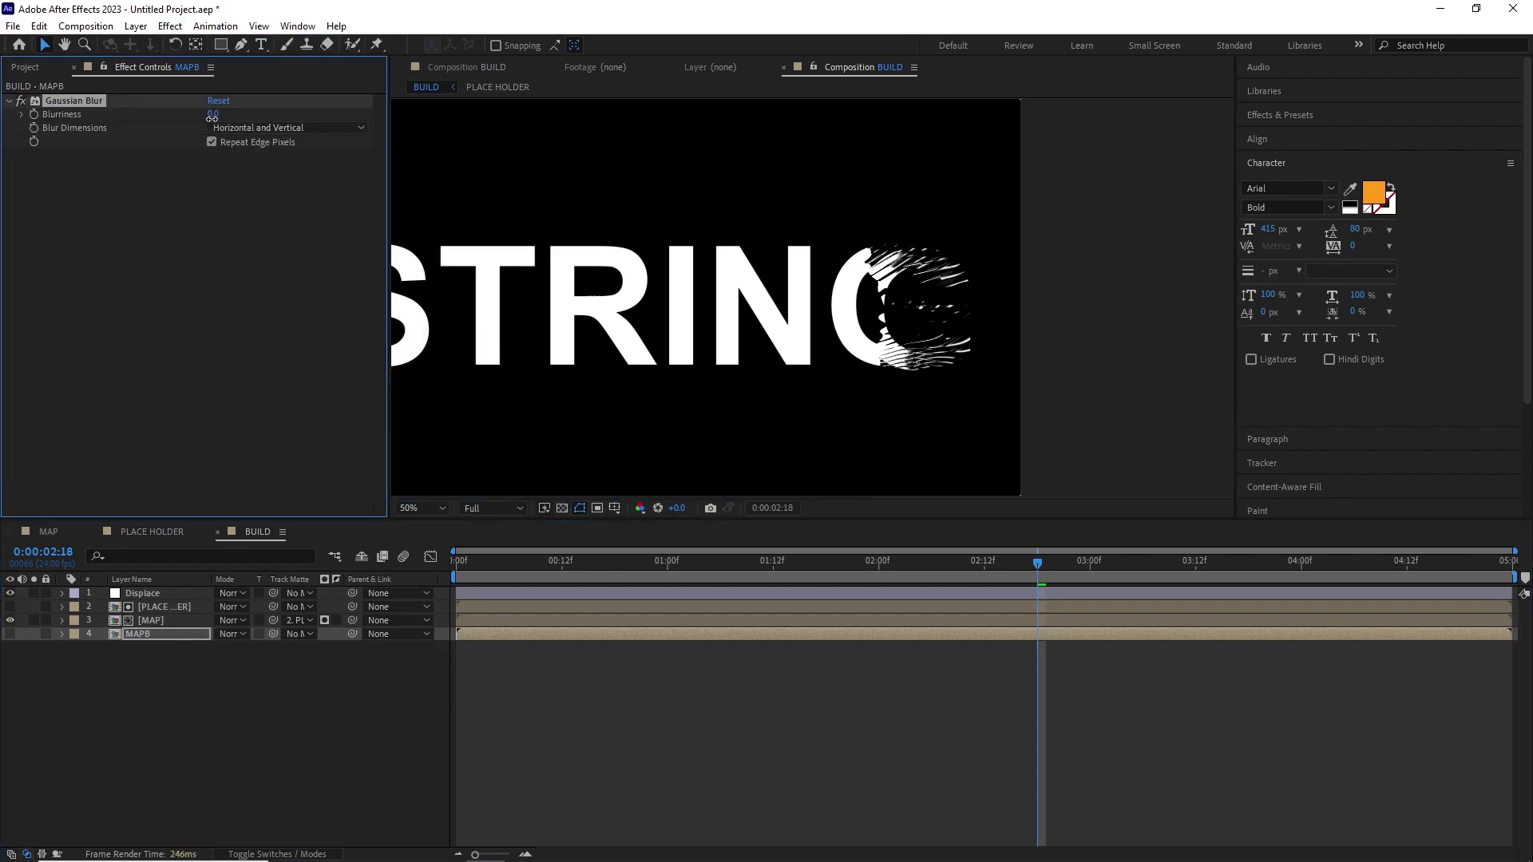
{"action": "left_click_drag", "start_coordinate": [218, 113], "coordinate": [237, 109]}
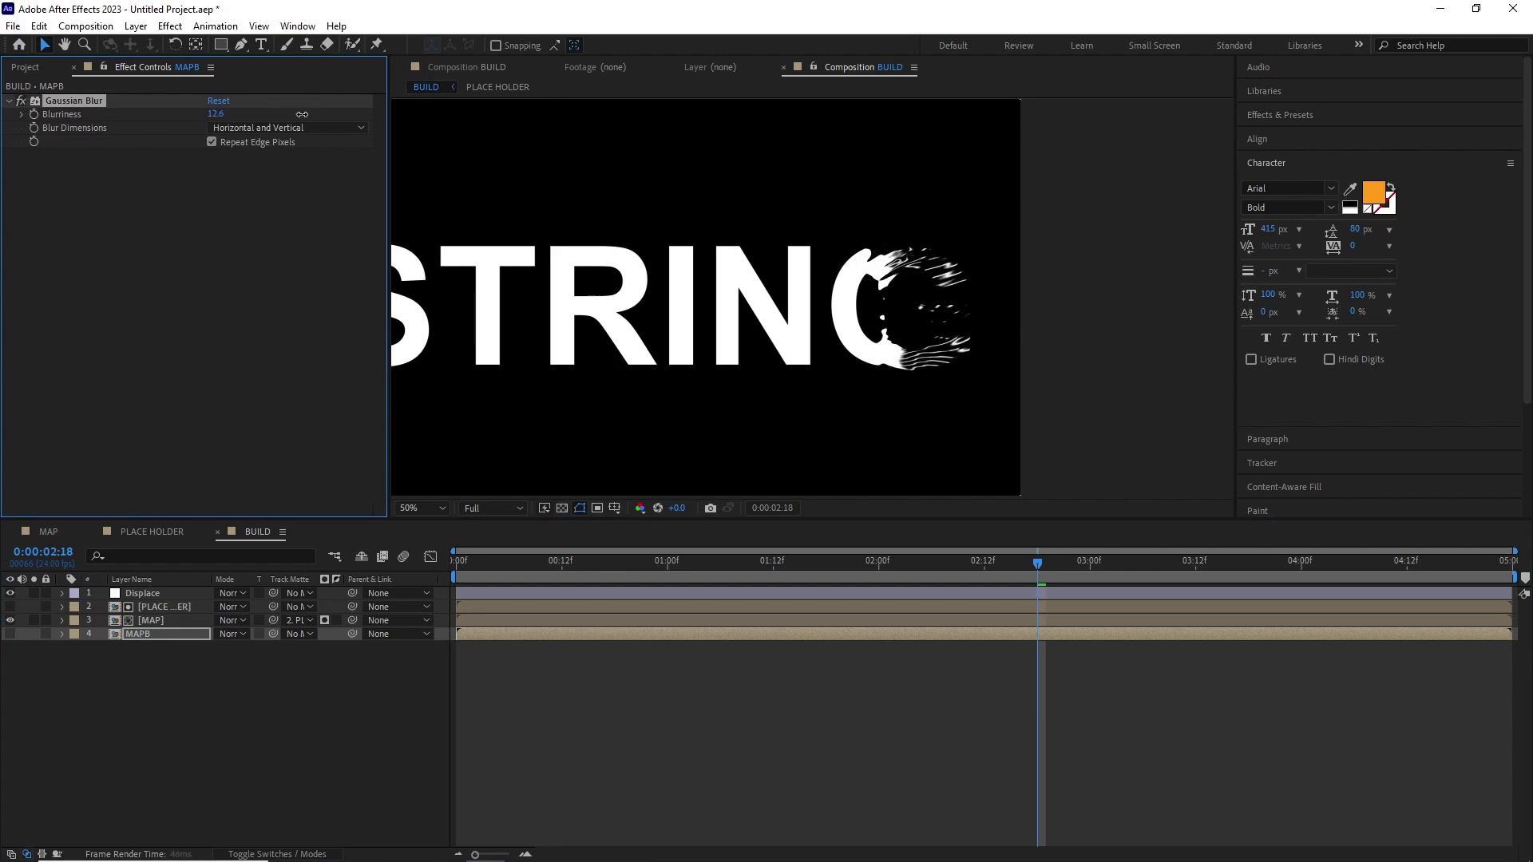
{"action": "left_click_drag", "start_coordinate": [302, 114], "coordinate": [287, 117]}
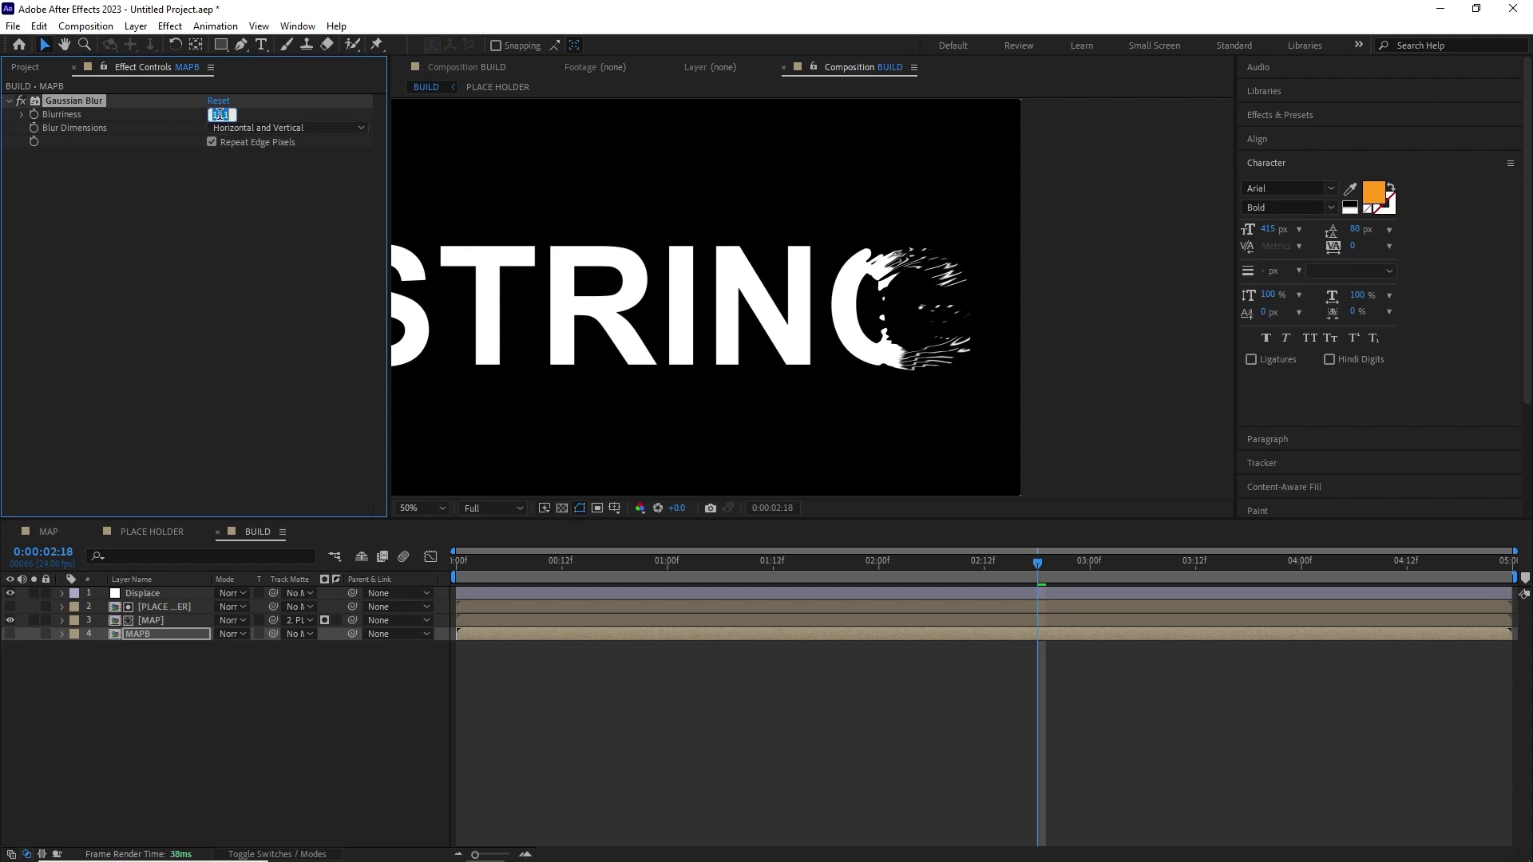
{"action": "key", "text": "Return"}
{"action": "left_click", "coordinate": [159, 593]}
{"action": "key", "text": "space"}
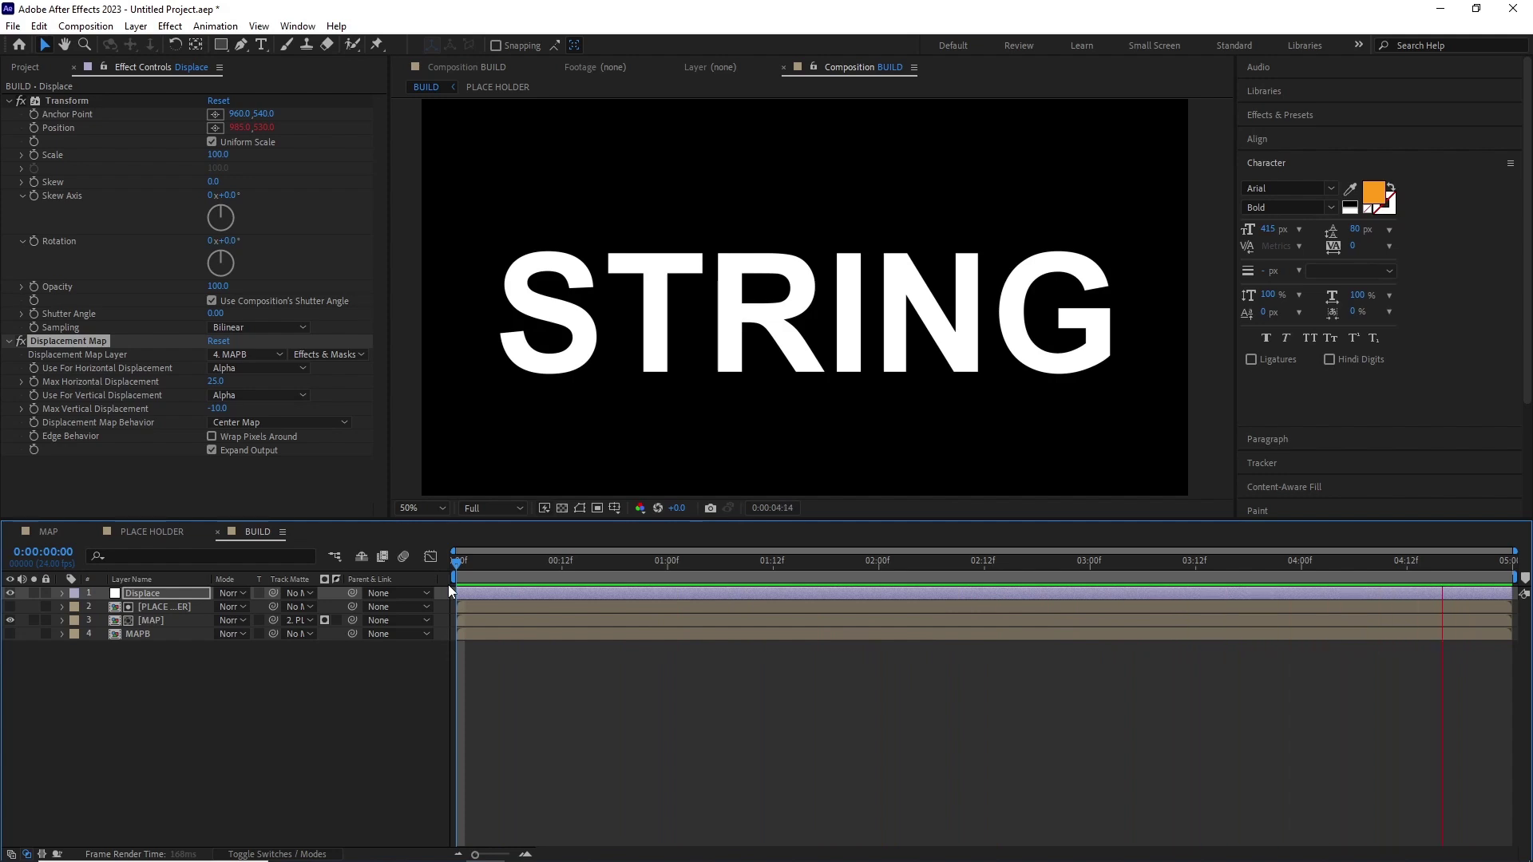
Nest BUILD in a new BUILD 2 comp and give its copies magenta, purple and blue Fills.
{"action": "key", "text": "ctrl+0"}
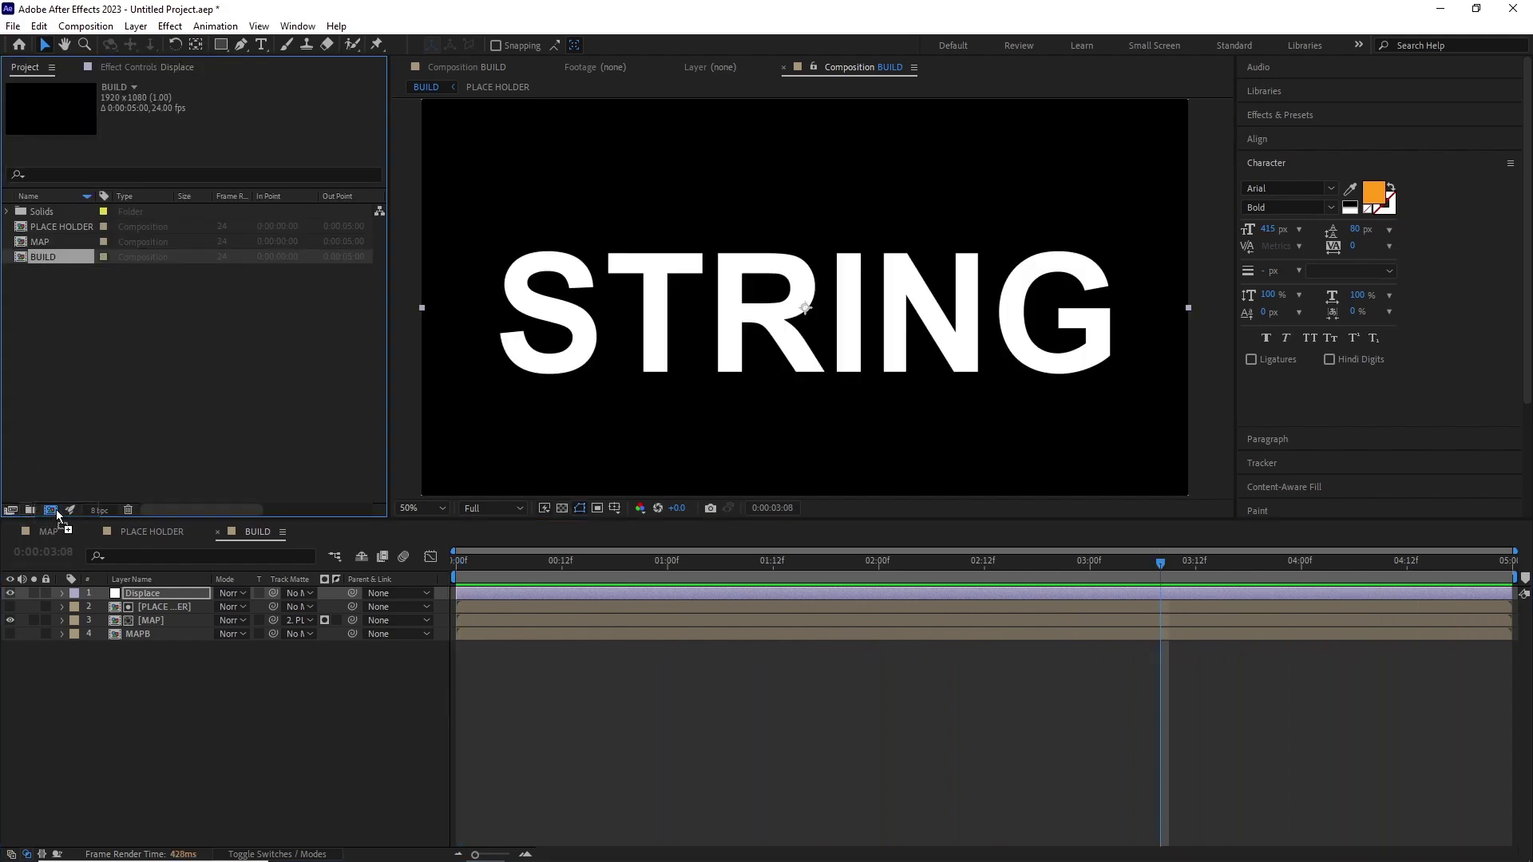
{"action": "left_click_drag", "start_coordinate": [57, 512], "coordinate": [51, 510]}
{"action": "left_click_drag", "start_coordinate": [580, 589], "coordinate": [931, 595]}
{"action": "left_click_drag", "start_coordinate": [460, 520], "coordinate": [160, 593]}
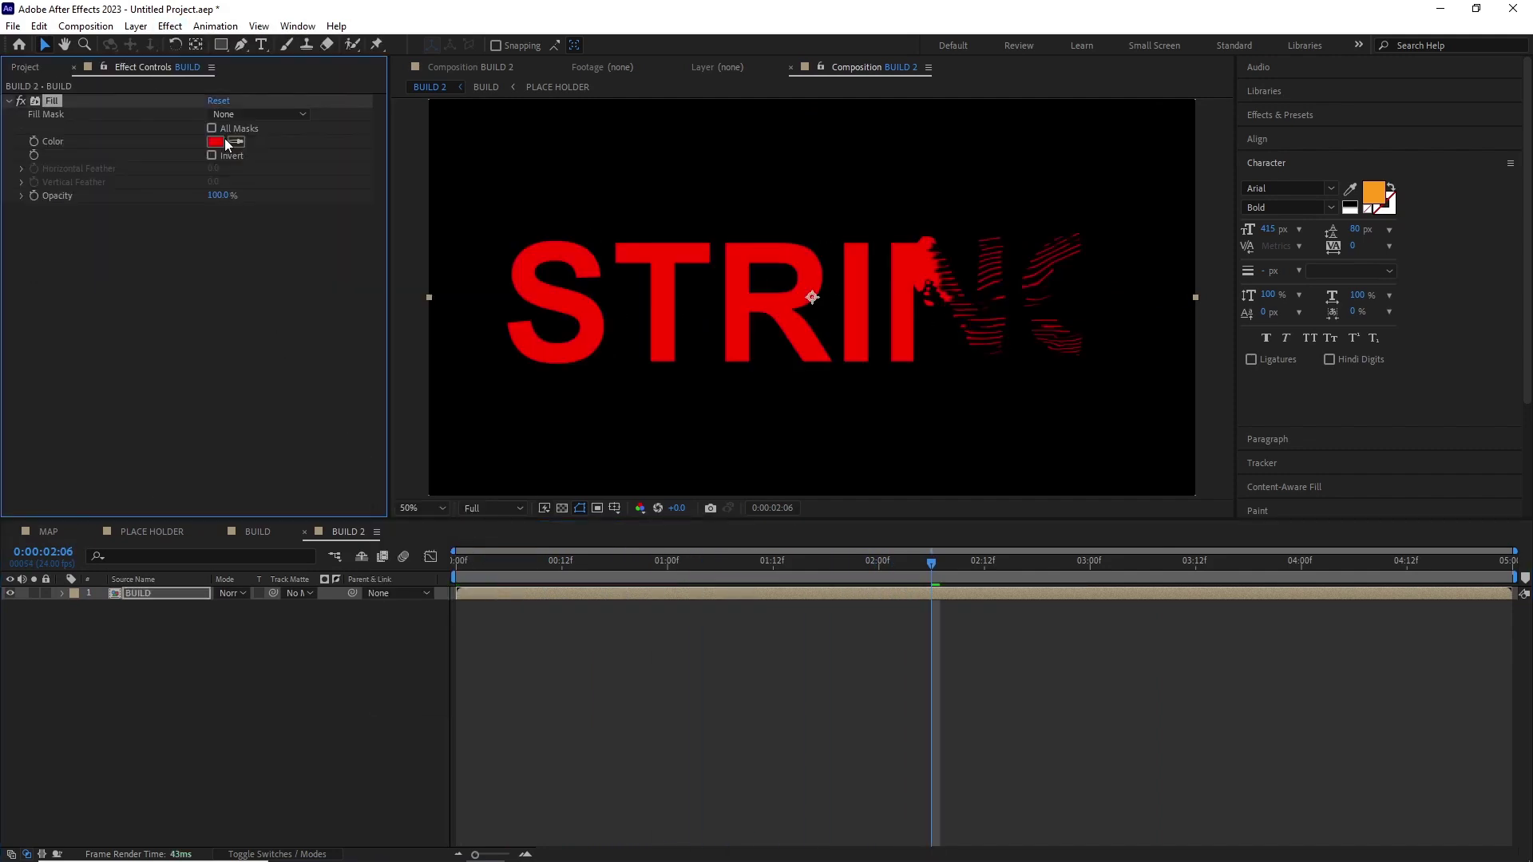
{"action": "left_click", "coordinate": [216, 141]}
{"action": "left_click_drag", "start_coordinate": [298, 263], "coordinate": [305, 252]}
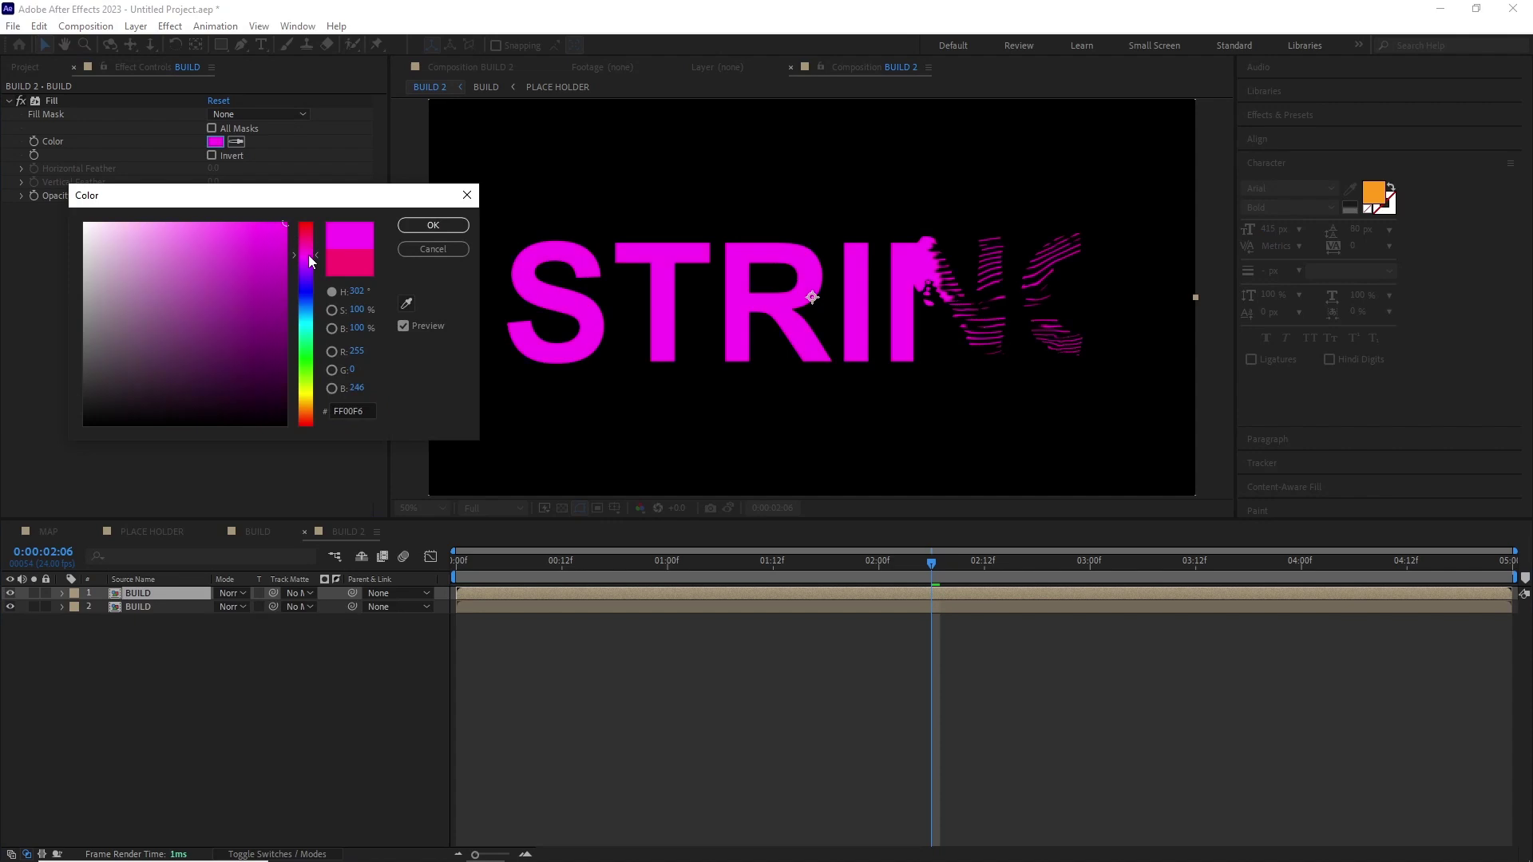
{"action": "left_click_drag", "start_coordinate": [308, 255], "coordinate": [316, 265]}
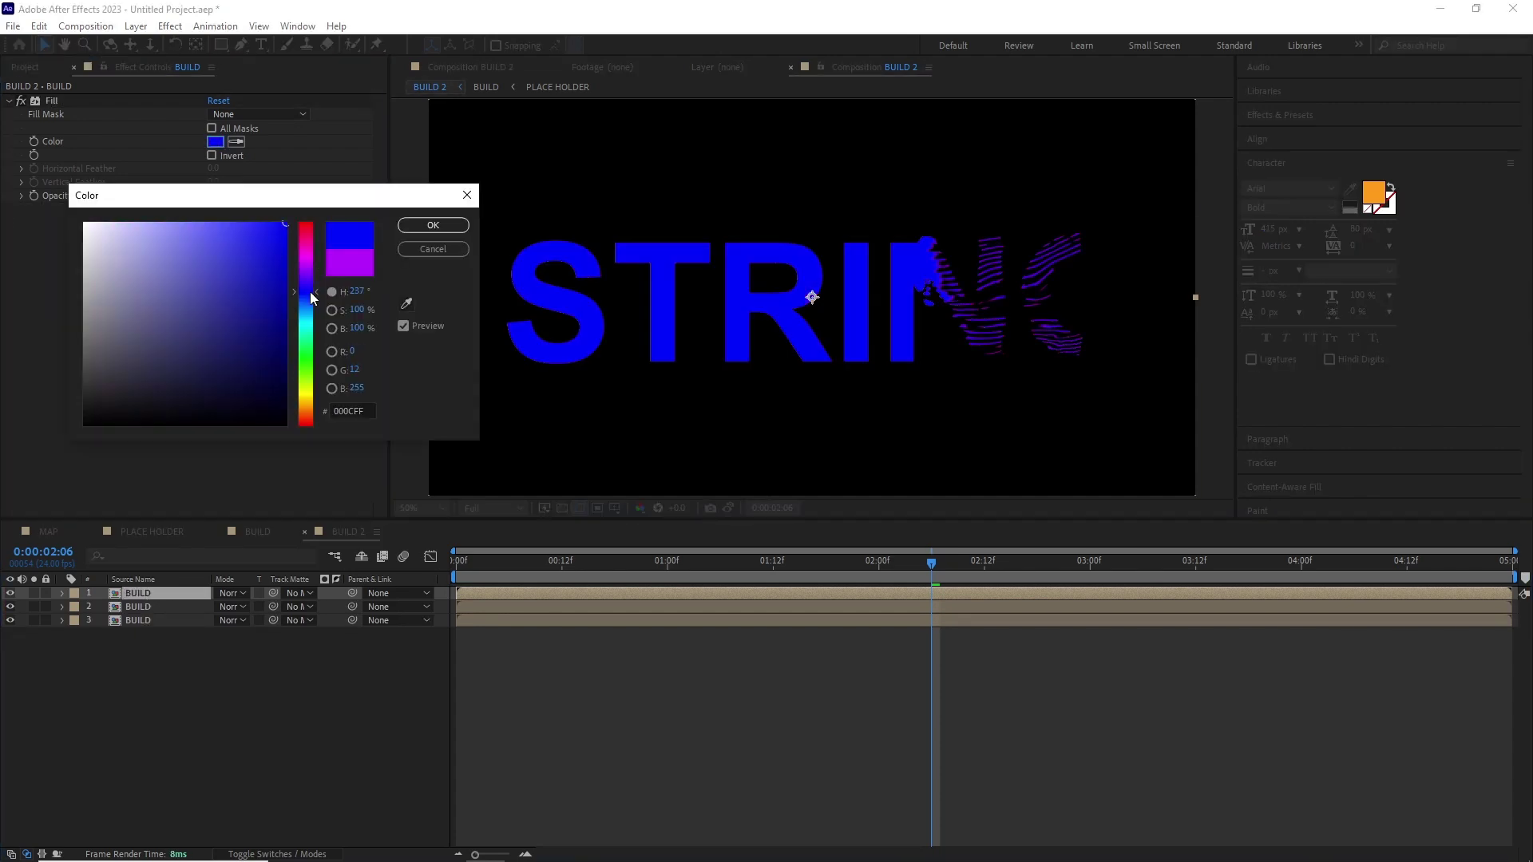
{"action": "left_click_drag", "start_coordinate": [310, 291], "coordinate": [313, 279]}
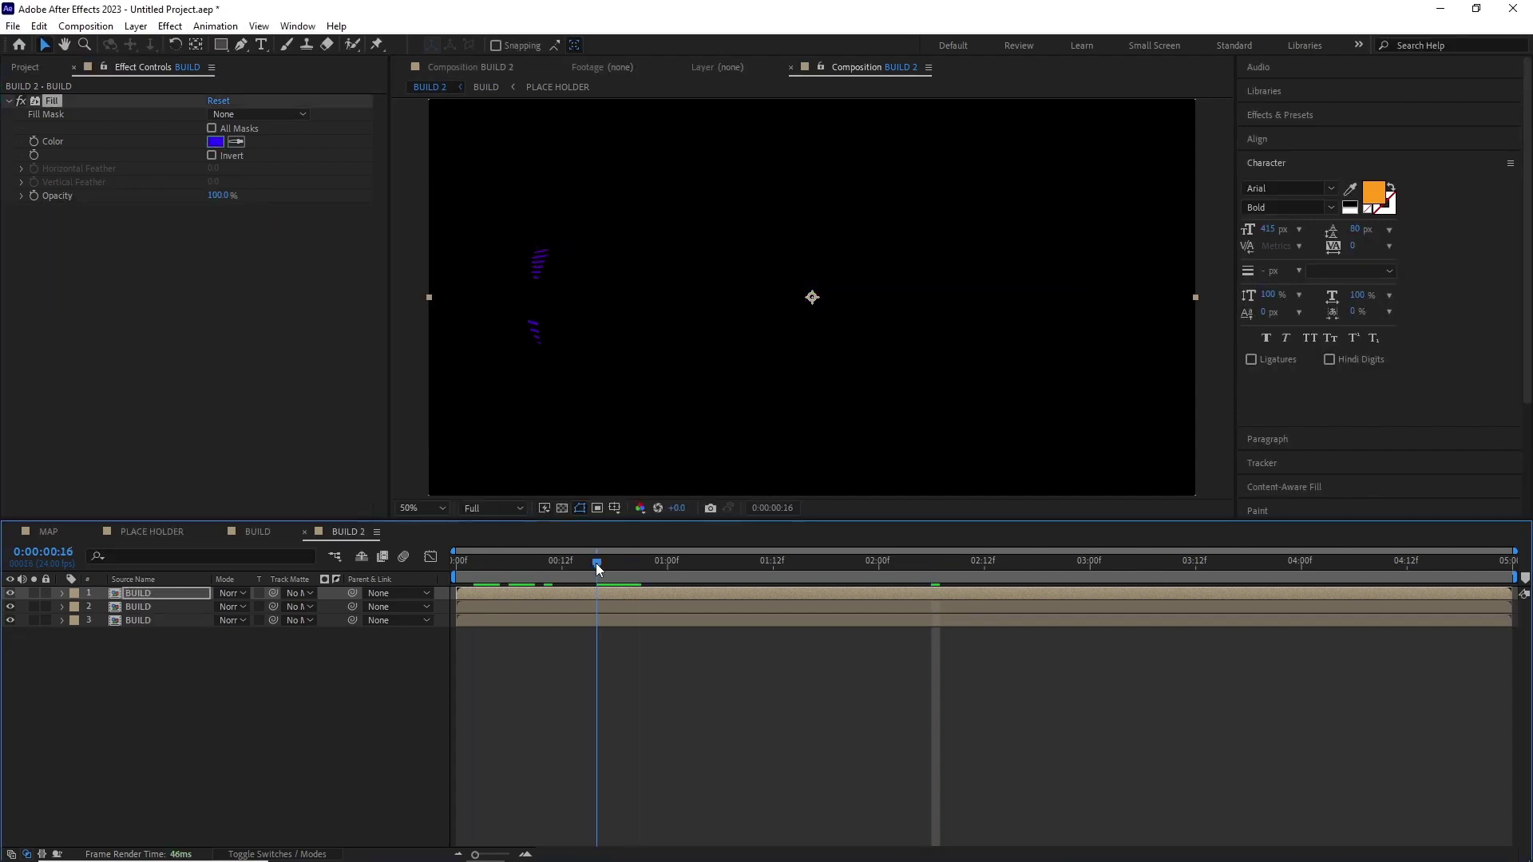
Stagger the copies' start times and fade their Opacity to 0% with Easy Ease keyframes.
{"action": "left_click_drag", "start_coordinate": [632, 607], "coordinate": [541, 606]}
{"action": "left_click_drag", "start_coordinate": [471, 554], "coordinate": [830, 573]}
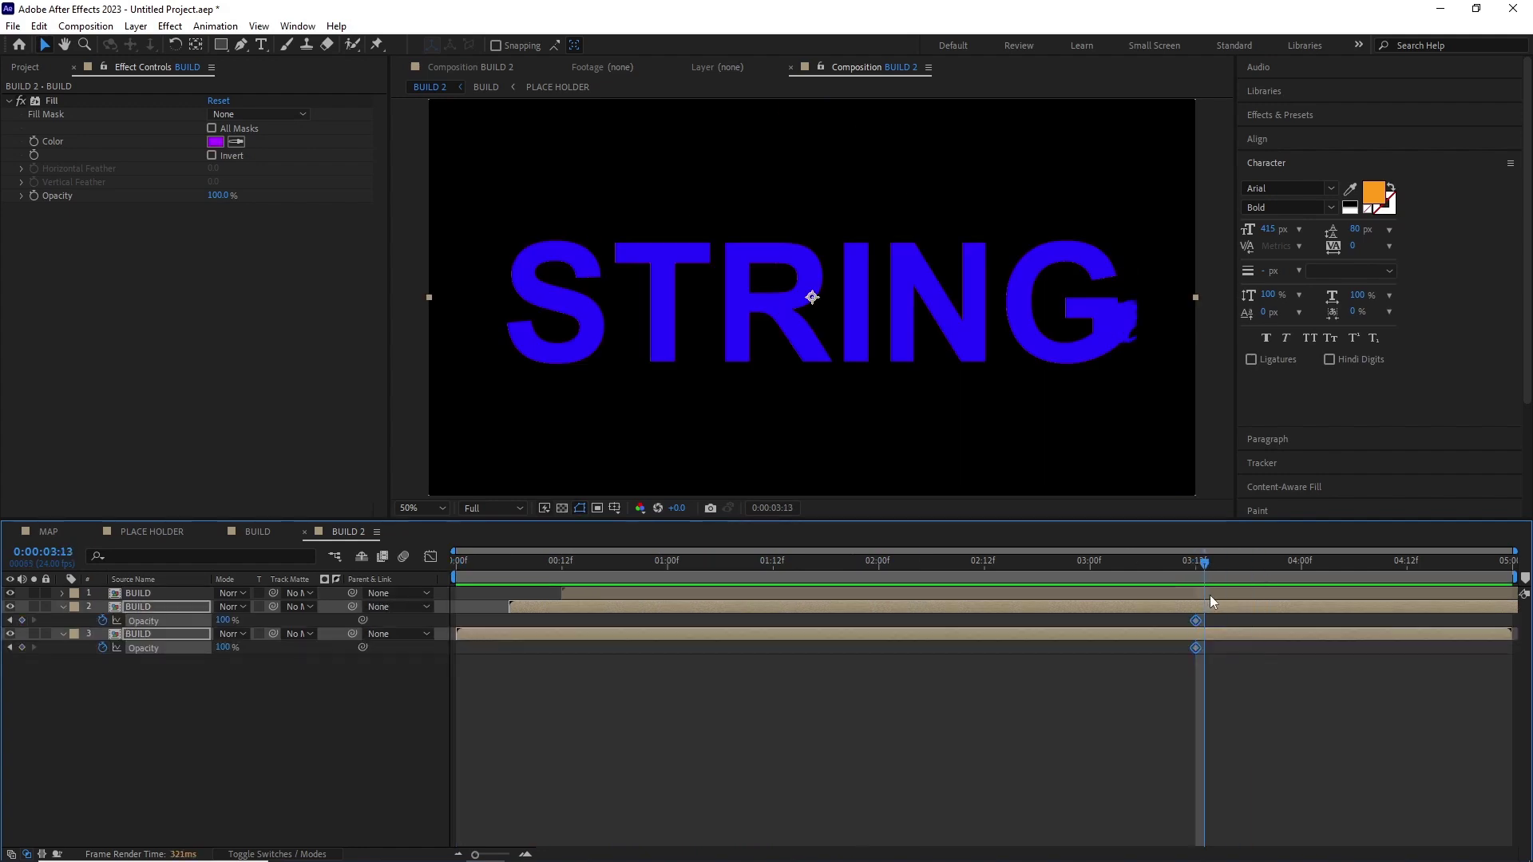
{"action": "key", "text": "Page_Down"}
{"action": "key", "text": "Page_Down"}
{"action": "key", "text": "Page_Down"}
{"action": "key", "text": "Page_Down"}
{"action": "key", "text": "Page_Down"}
{"action": "left_click", "coordinate": [223, 620]}
{"action": "type", "text": "0"}
{"action": "key", "text": "Return"}
{"action": "left_click_drag", "start_coordinate": [1326, 700], "coordinate": [1178, 615]}
{"action": "key", "text": "F9"}
{"action": "left_click", "coordinate": [1086, 557]}
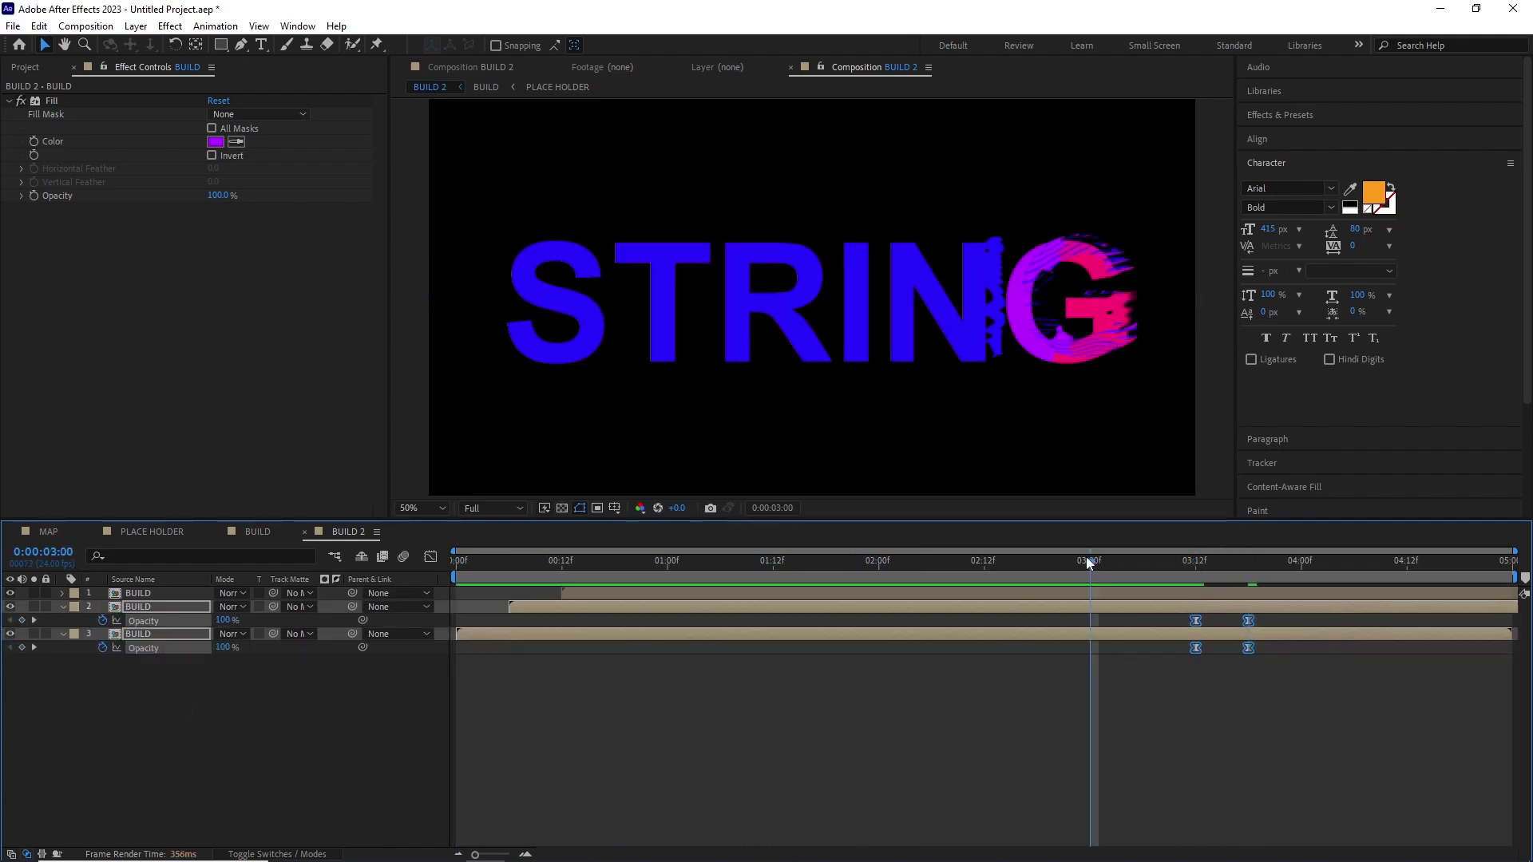
{"action": "left_click", "coordinate": [535, 561]}
{"action": "key", "text": "space"}
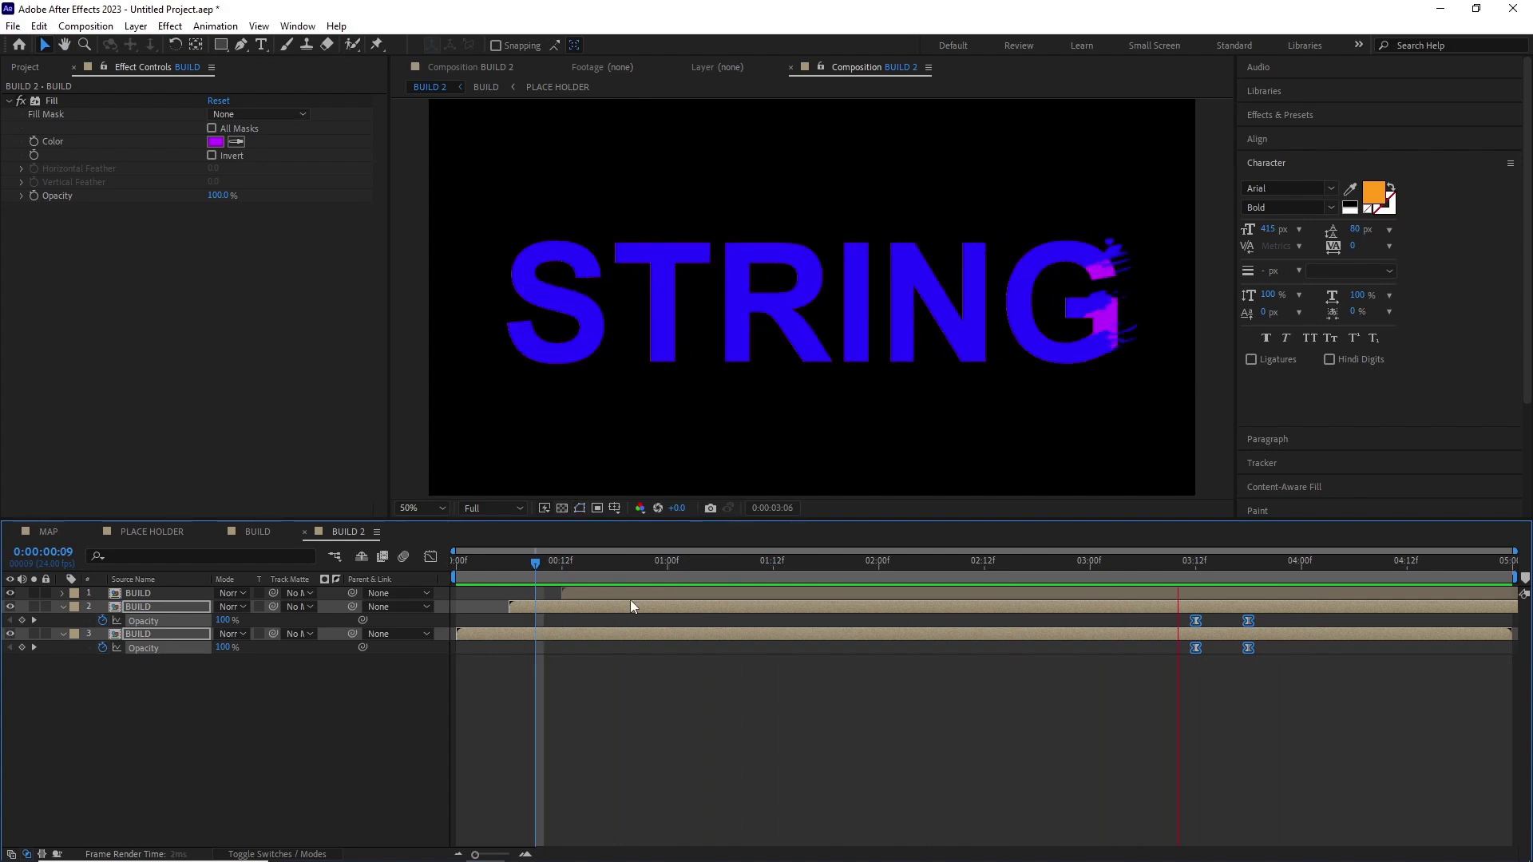
Add an adjustment layer with a Glow effect of Radius 55.
{"action": "key", "text": "u"}
{"action": "left_click", "coordinate": [135, 26]}
{"action": "mouse_move", "coordinate": [366, 49]}
{"action": "left_click", "coordinate": [434, 150]}
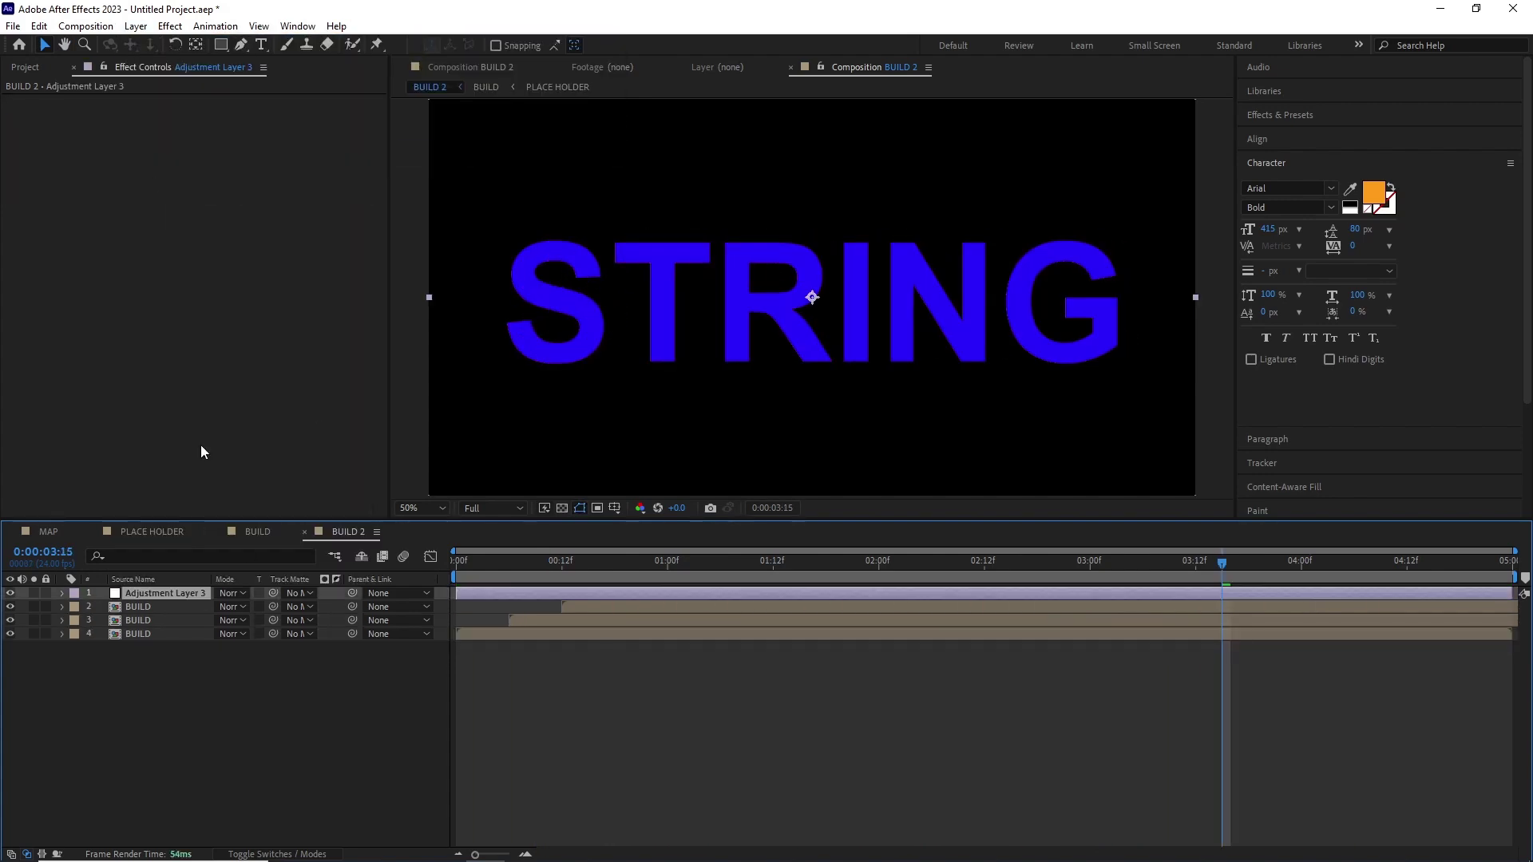
{"action": "left_click", "coordinate": [171, 27]}
{"action": "mouse_move", "coordinate": [291, 411]}
{"action": "left_click", "coordinate": [455, 694]}
{"action": "left_click_drag", "start_coordinate": [610, 579], "coordinate": [790, 576]}
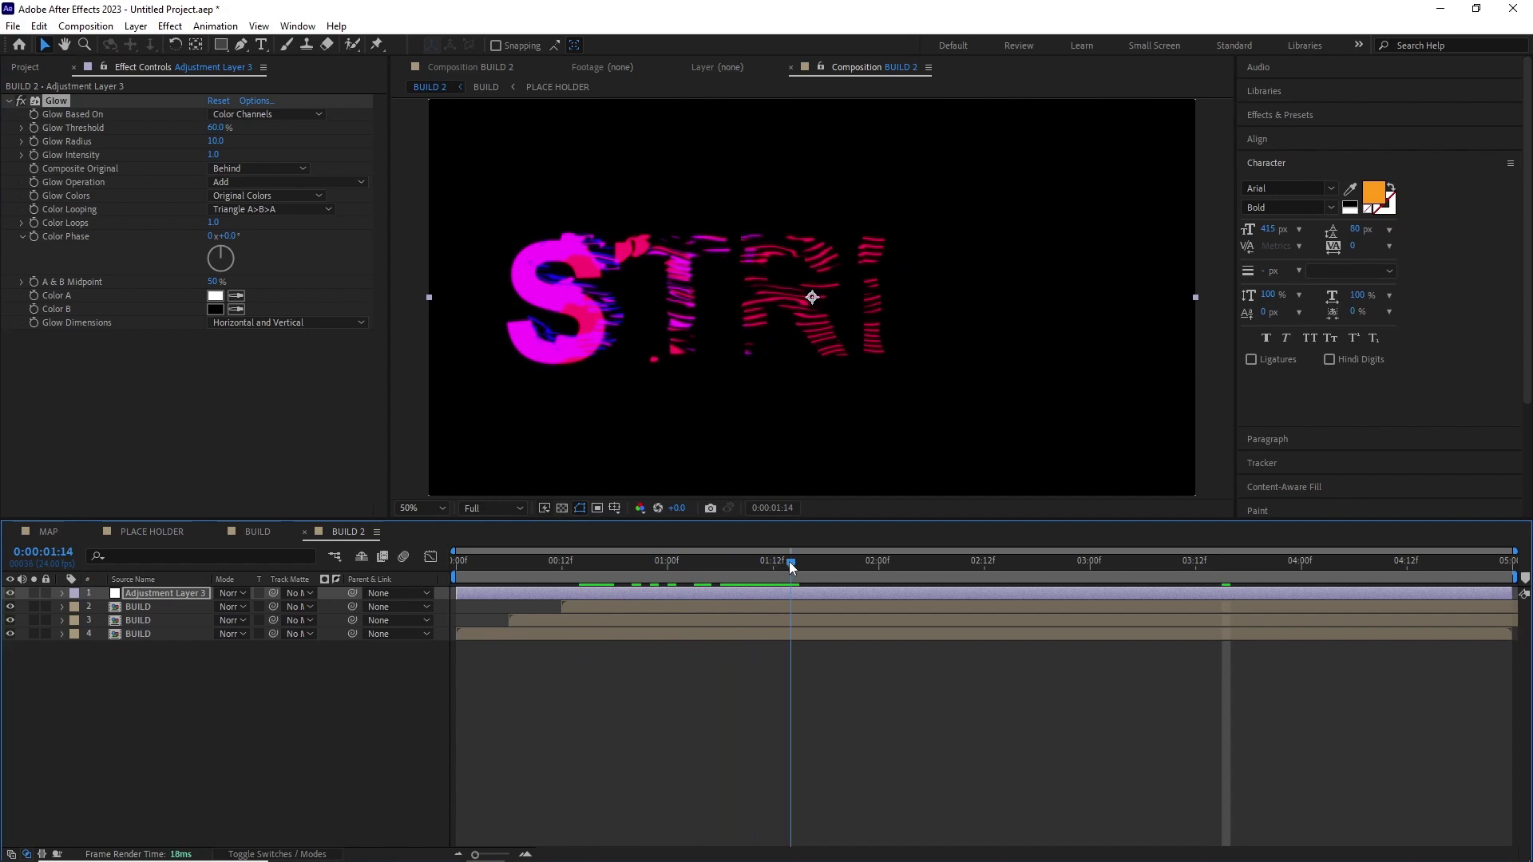
{"action": "left_click", "coordinate": [213, 155]}
{"action": "left_click_drag", "start_coordinate": [230, 140], "coordinate": [256, 145]}
Duplicate the Glow as Glow 2 with a smaller radius and preview the glowing word.
{"action": "key", "text": "ctrl+d"}
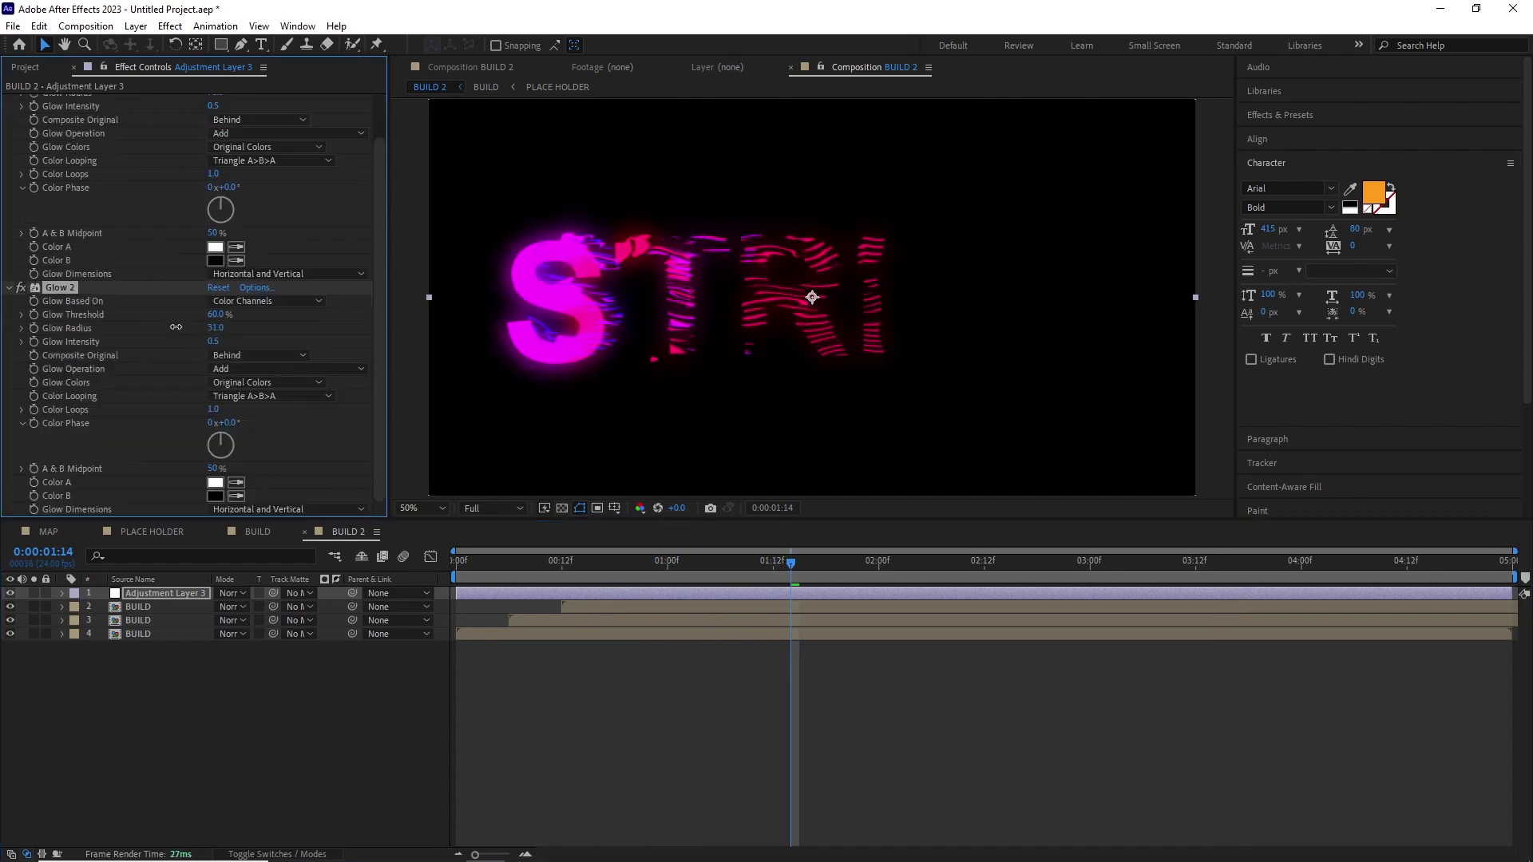
{"action": "left_click_drag", "start_coordinate": [175, 326], "coordinate": [158, 327]}
{"action": "mouse_move", "coordinate": [790, 567]}
{"action": "left_mouse_down"}
{"action": "mouse_move", "coordinate": [1191, 575]}
{"action": "mouse_move", "coordinate": [457, 616]}
{"action": "left_mouse_up"}
{"action": "key", "text": "space"}
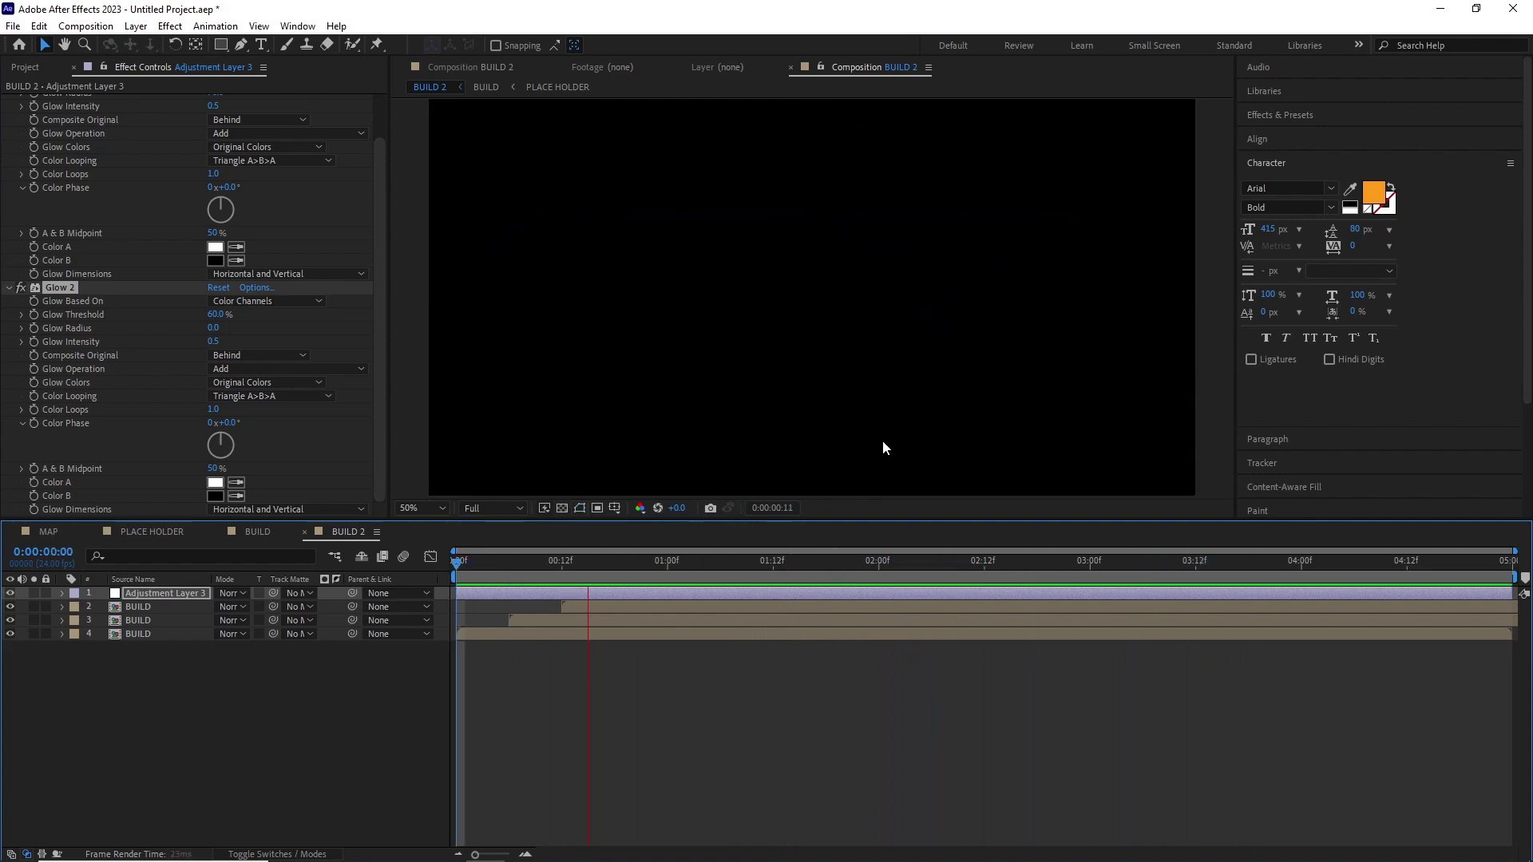